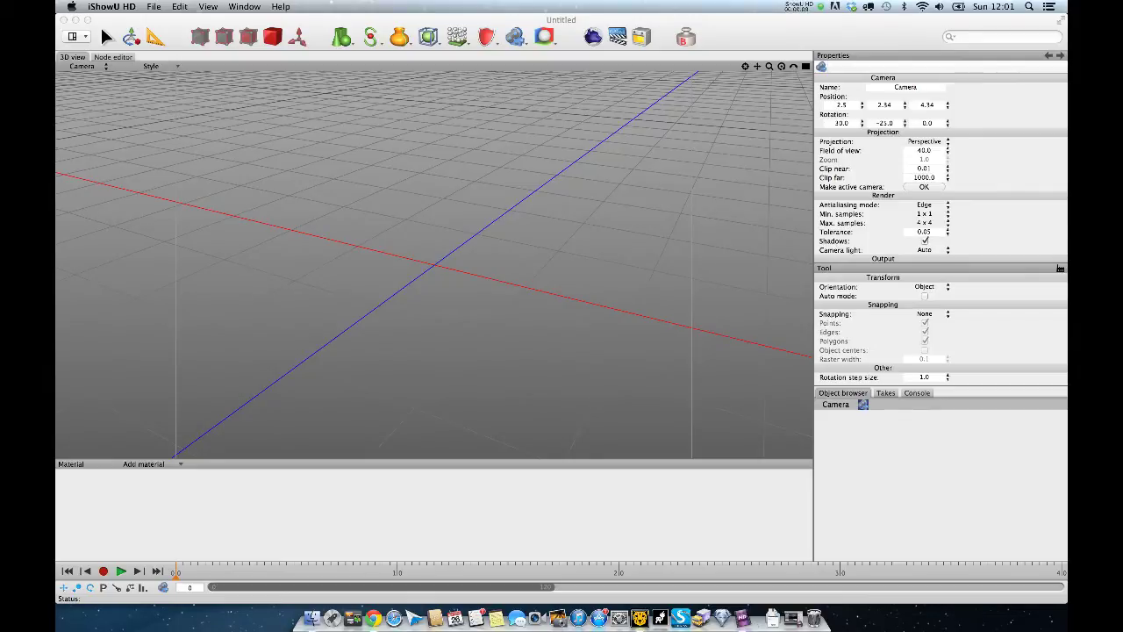
# Add a box and a cylinder at the origin, and stretch the cylinder's height to 1.99 so it passes through the box.
pyautogui.click(342, 37)
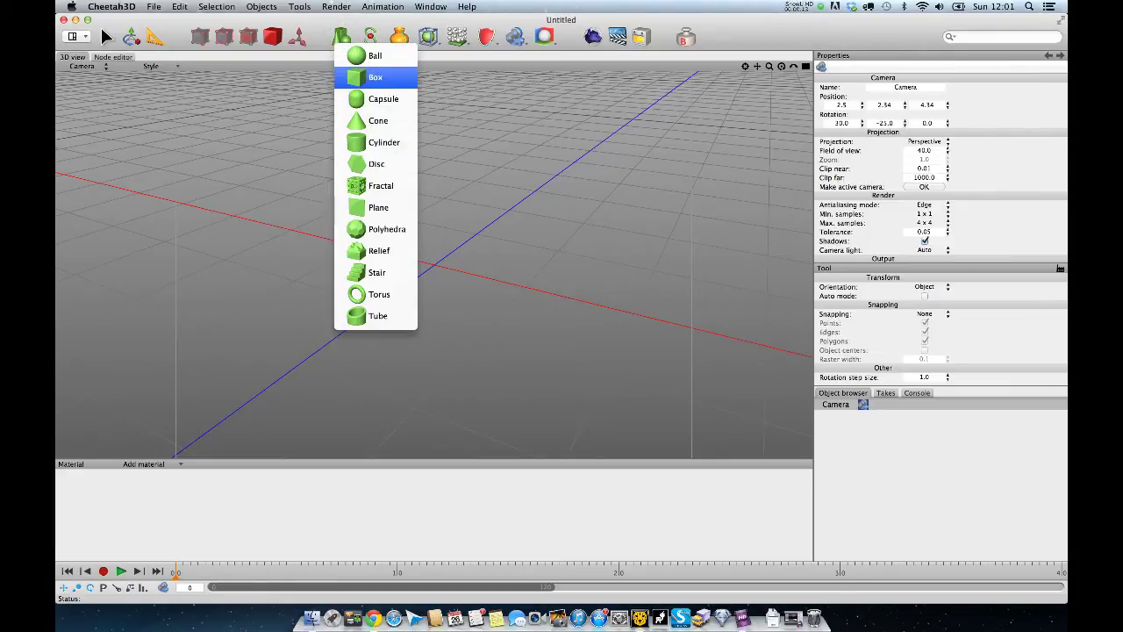
pyautogui.click(375, 77)
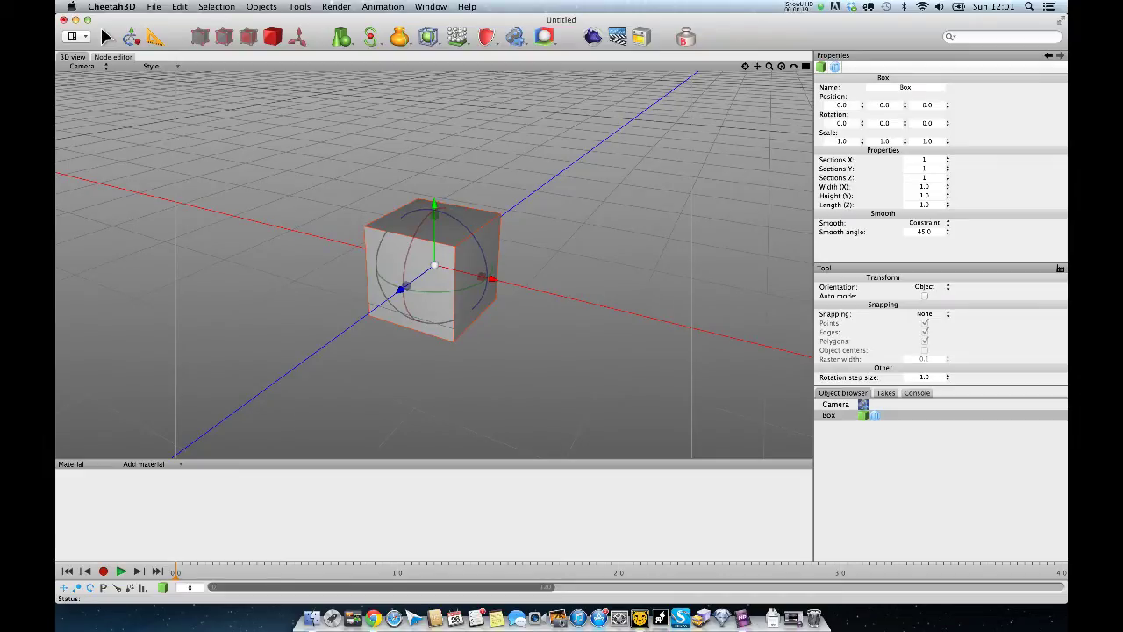
pyautogui.click(342, 36)
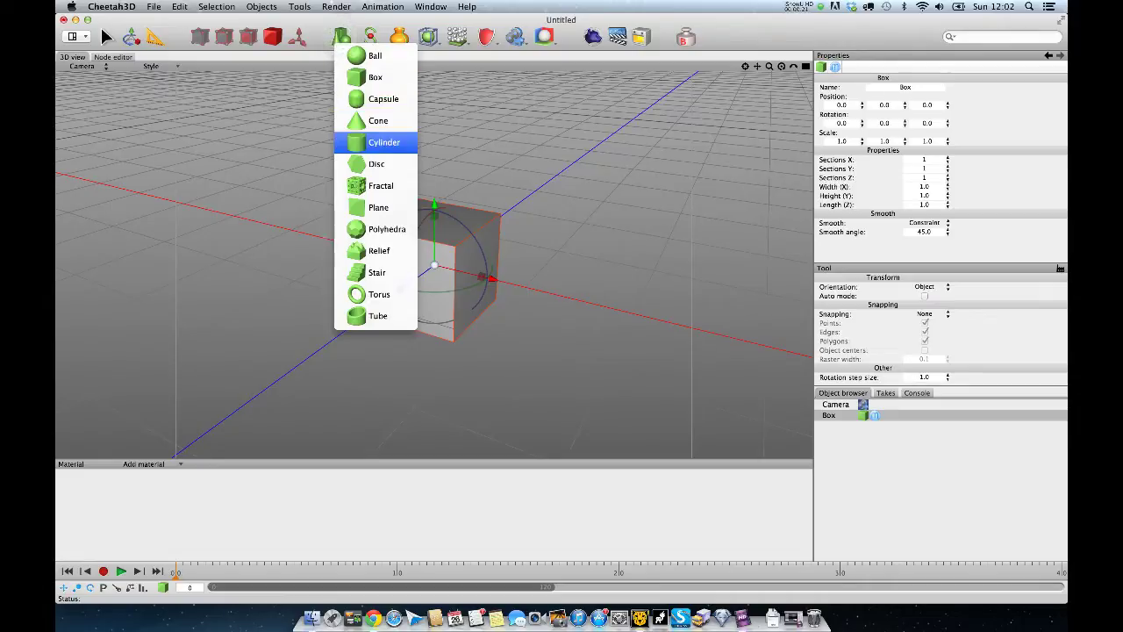
pyautogui.click(384, 142)
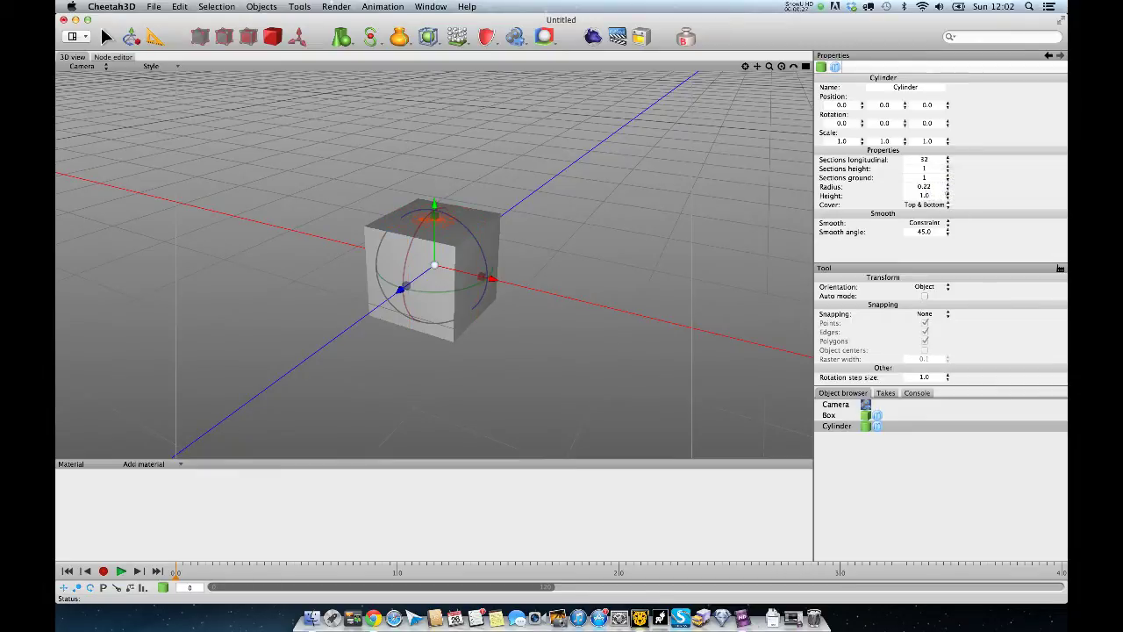
pyautogui.moveTo(948, 195); pyautogui.dragTo(947, 177)
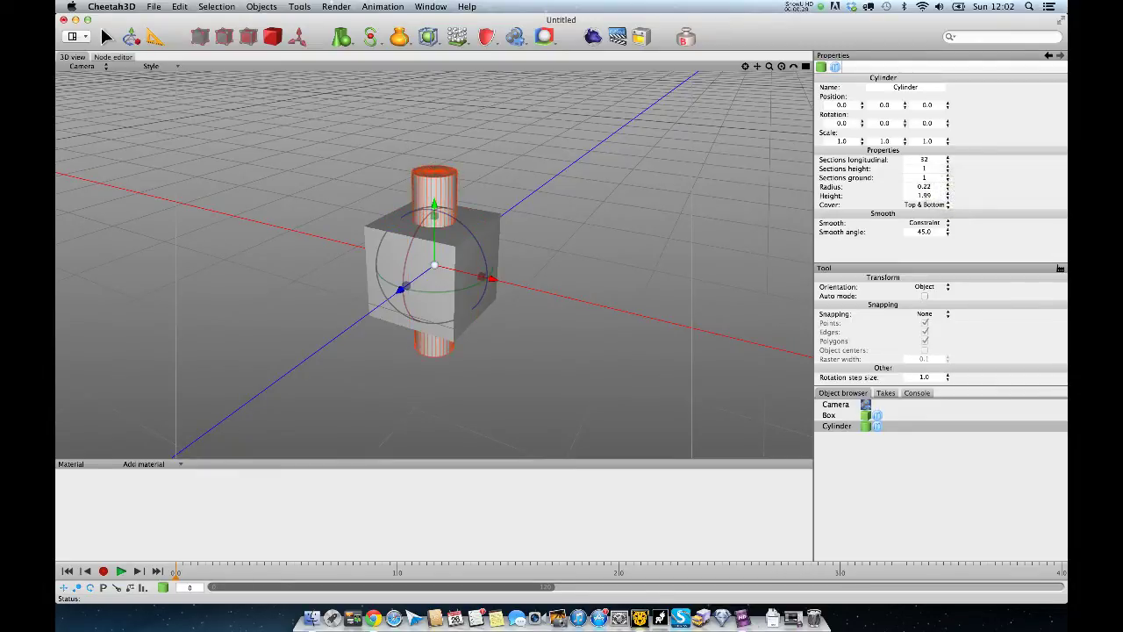
# Add a Boolean object and nest the box and the cylinder under it to subtract the cylinder from the box.
pyautogui.click(835, 404)
pyautogui.click(398, 35)
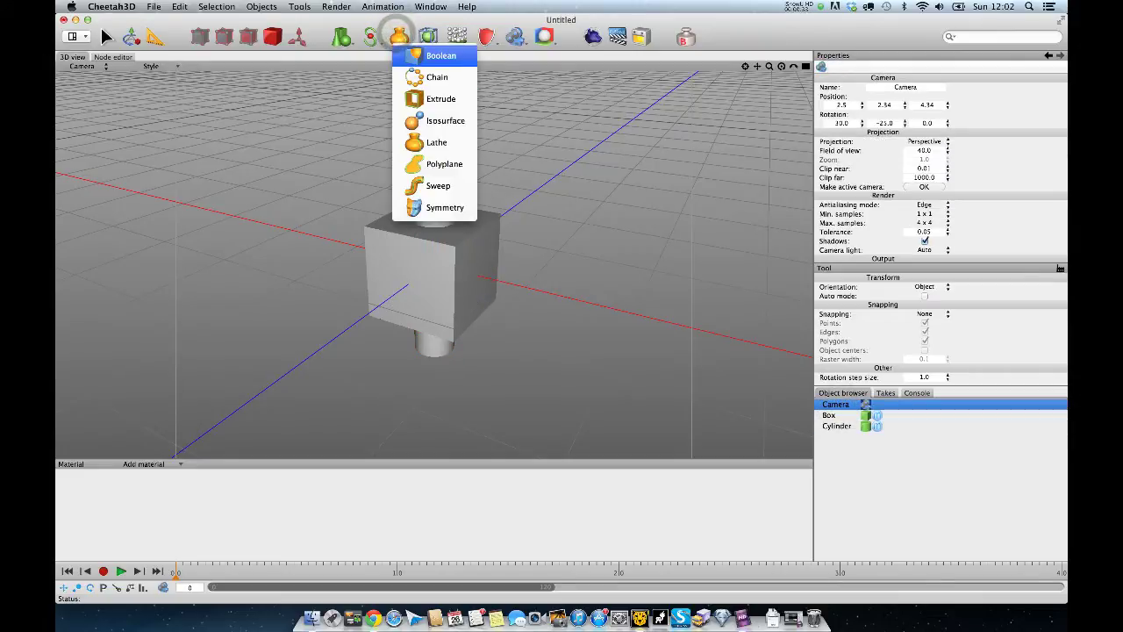
pyautogui.click(436, 55)
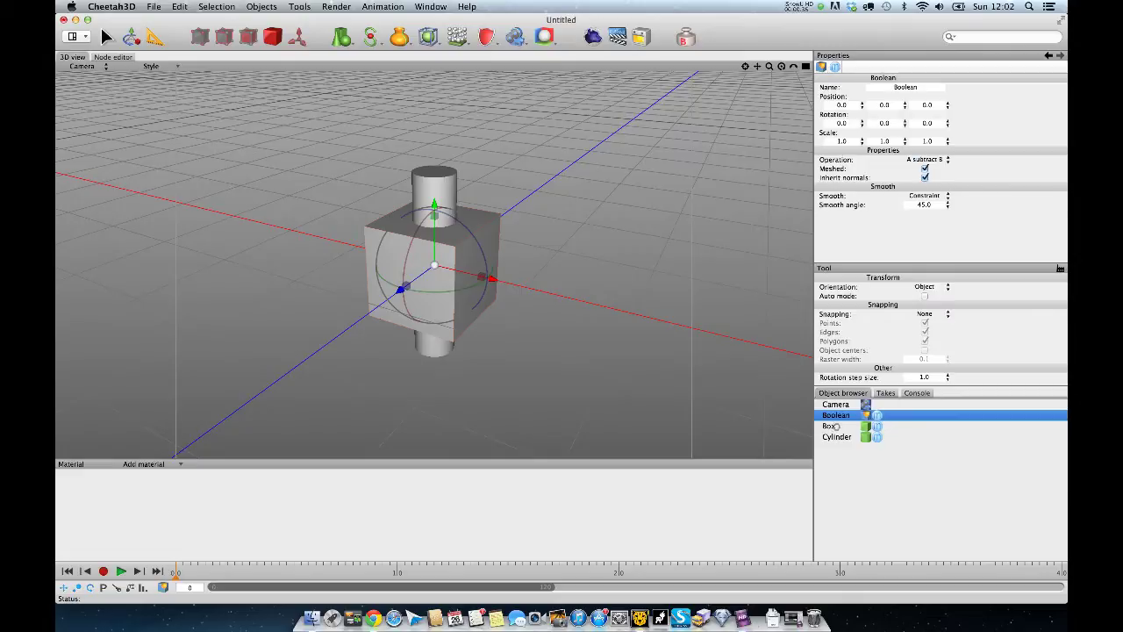
pyautogui.moveTo(837, 426); pyautogui.dragTo(836, 415)
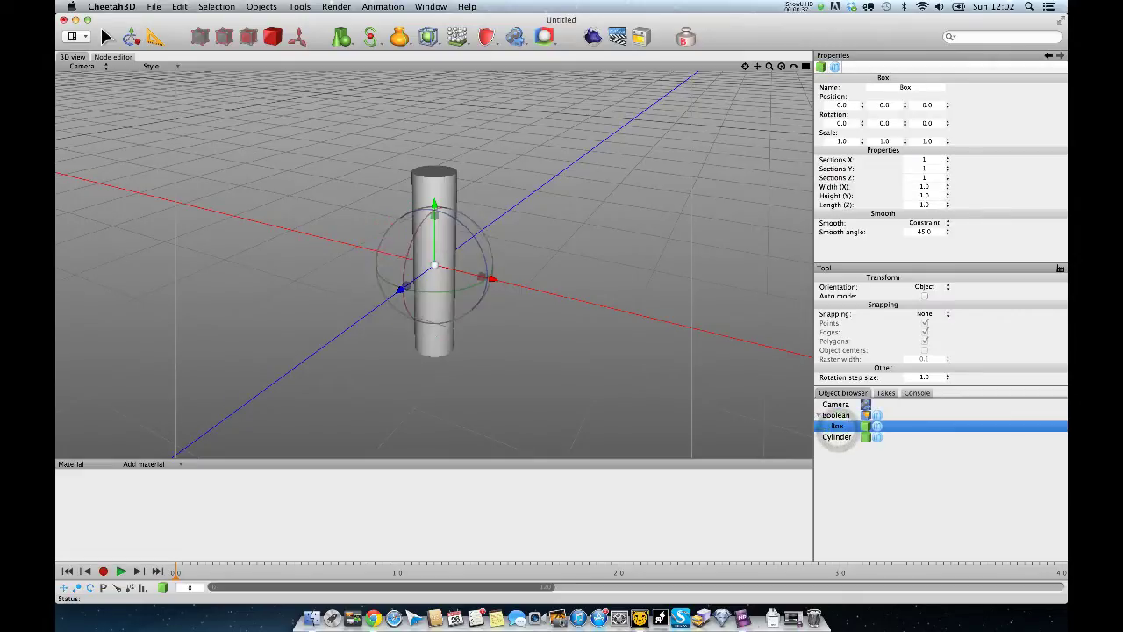
pyautogui.moveTo(836, 437); pyautogui.dragTo(837, 416)
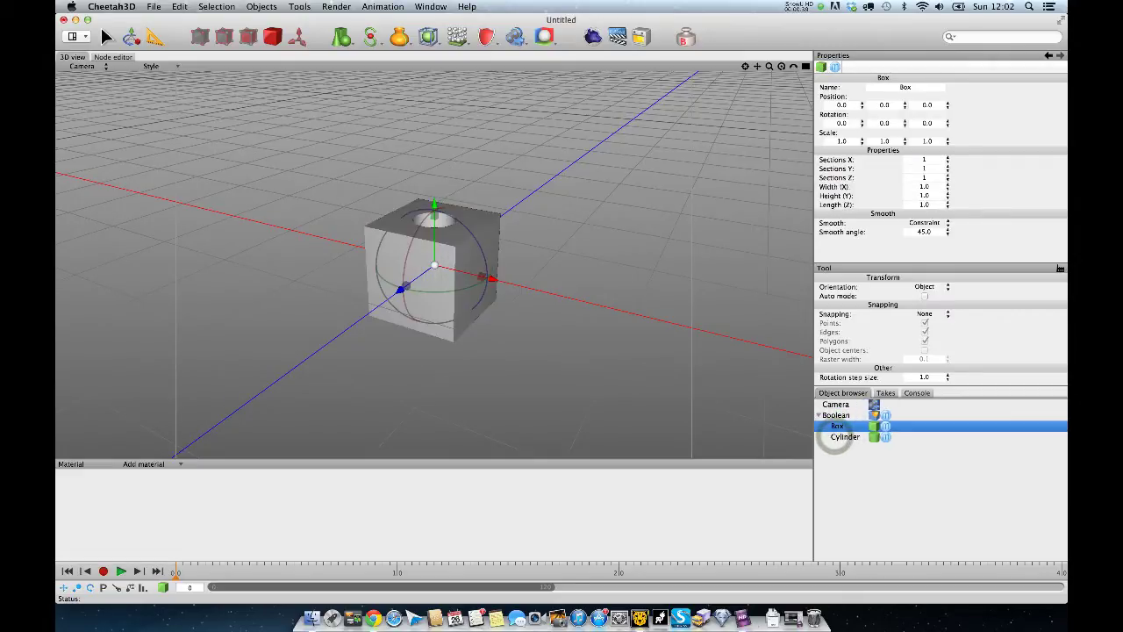
pyautogui.click(594, 191)
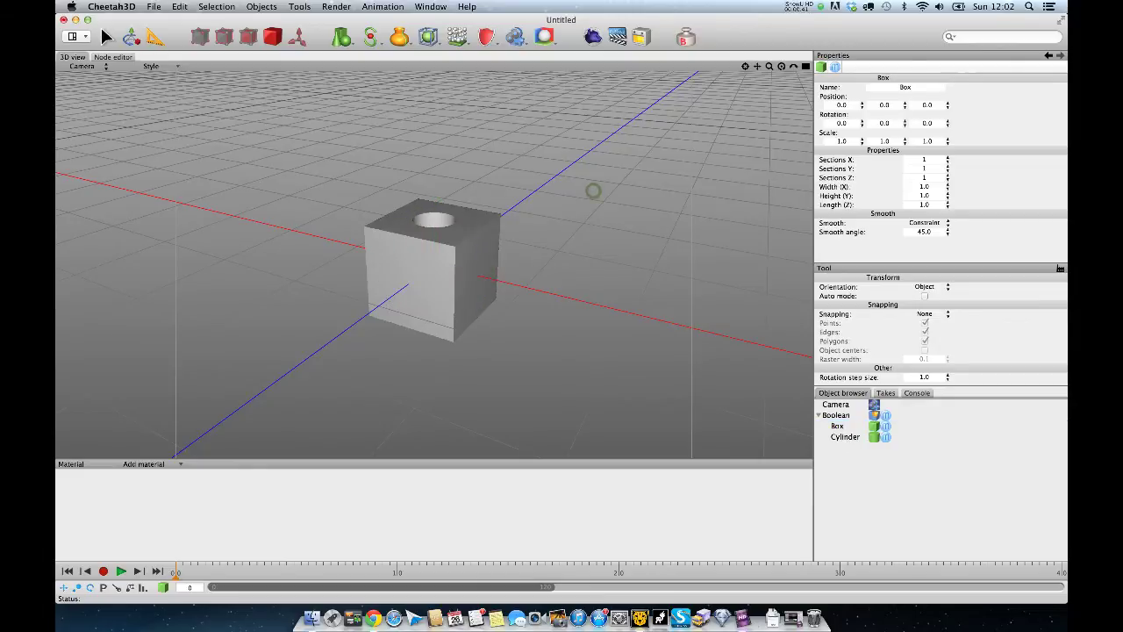
# Convert the Boolean into an editable polygon object and examine the mesh around the hole.
pyautogui.keyDown('alt'); pyautogui.moveTo(563, 184); pyautogui.dragTo(623, 218); pyautogui.keyUp('alt')
pyautogui.scroll(4, 554, 218)
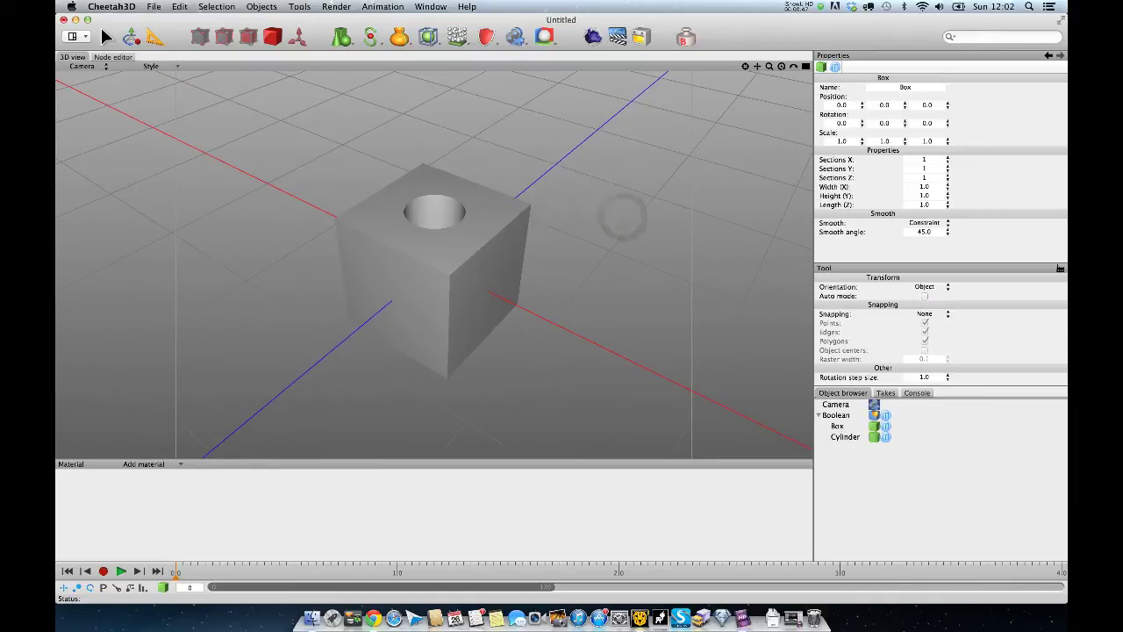
pyautogui.keyDown('alt'); pyautogui.moveTo(469, 250); pyautogui.dragTo(473, 239); pyautogui.keyUp('alt')
pyautogui.doubleClick(873, 415)
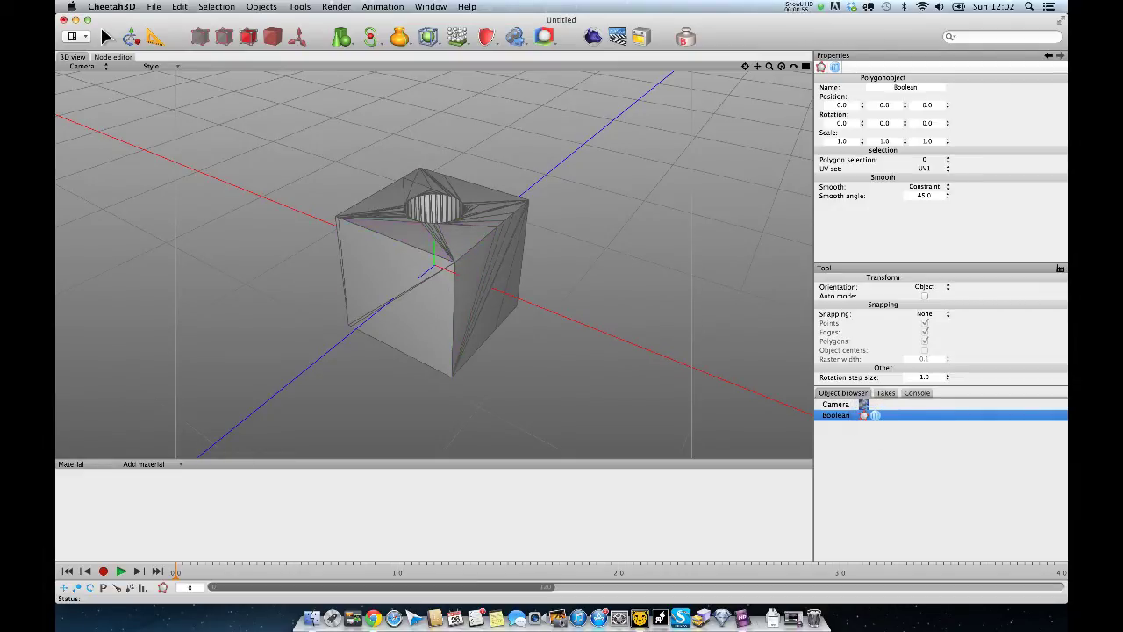
pyautogui.keyDown('alt'); pyautogui.moveTo(516, 197); pyautogui.dragTo(497, 194); pyautogui.keyUp('alt')
pyautogui.moveTo(497, 191); pyautogui.dragTo(546, 211, button='right')
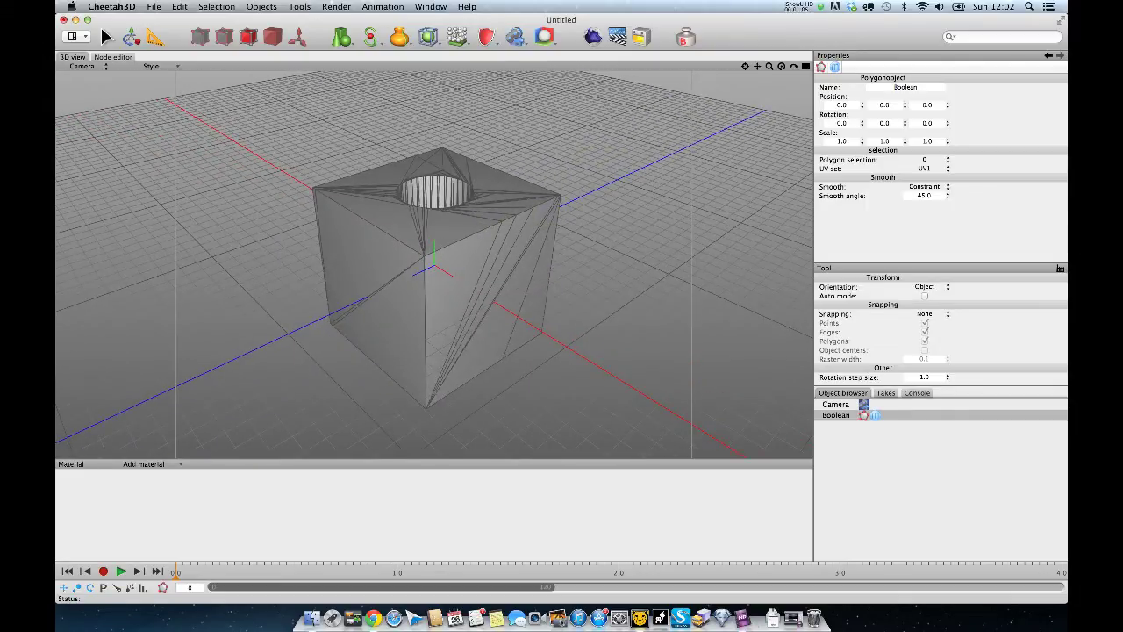
# Delete the converted Boolean object from the scene.
pyautogui.click(845, 414)
pyautogui.press('Delete')
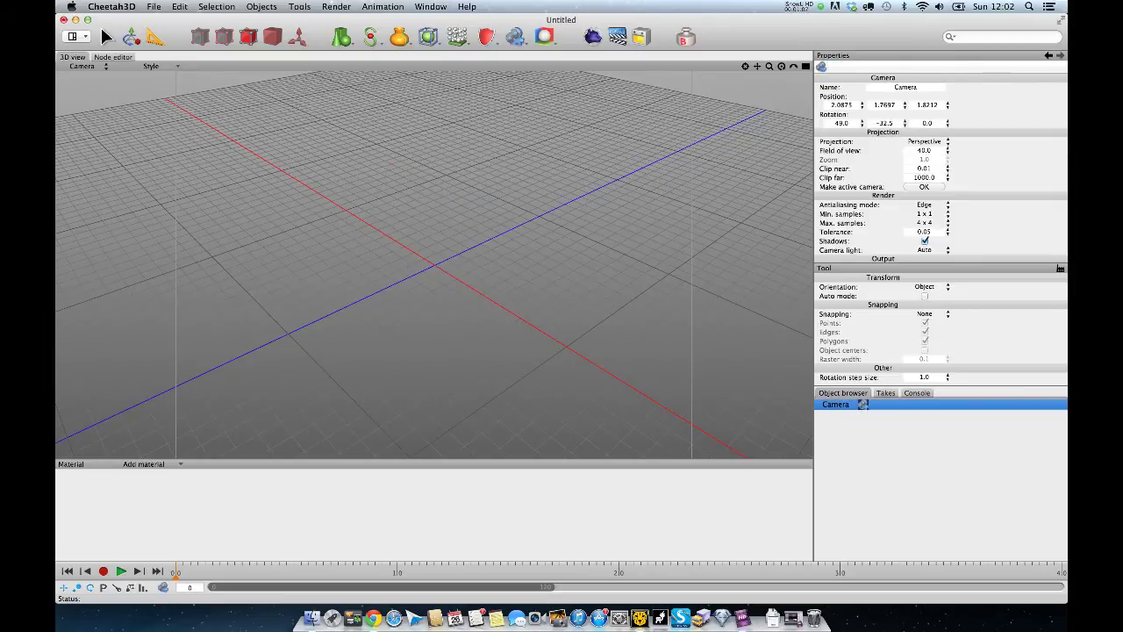
pyautogui.scroll(-5, 552, 214)
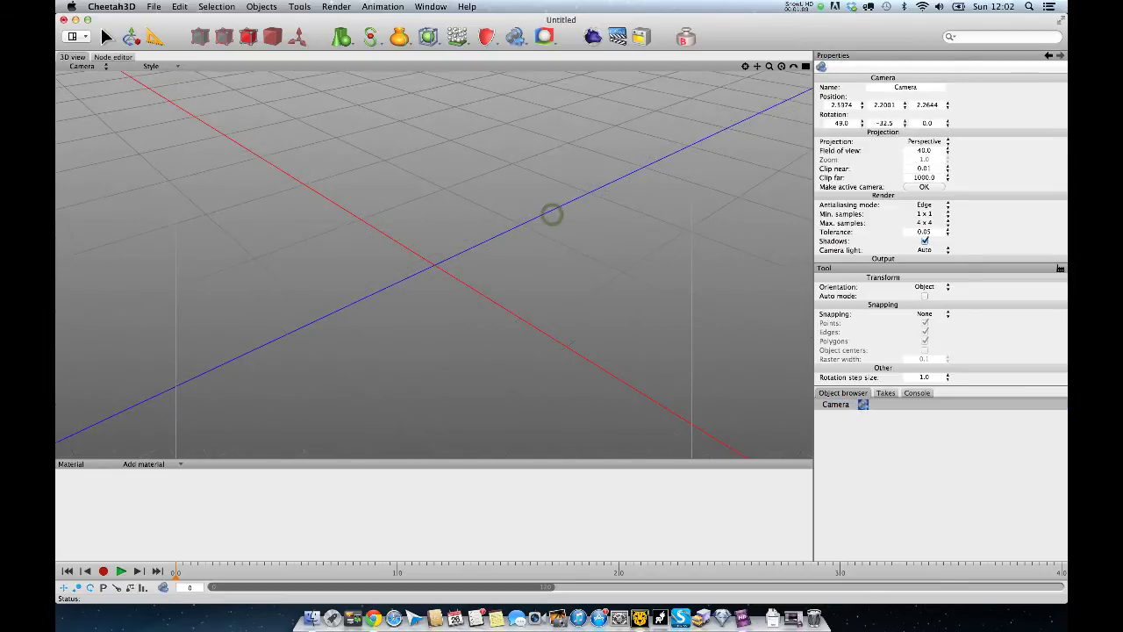
# Add a tube with 8 longitudinal sections and convert it into an editable polygon object.
pyautogui.click(342, 36)
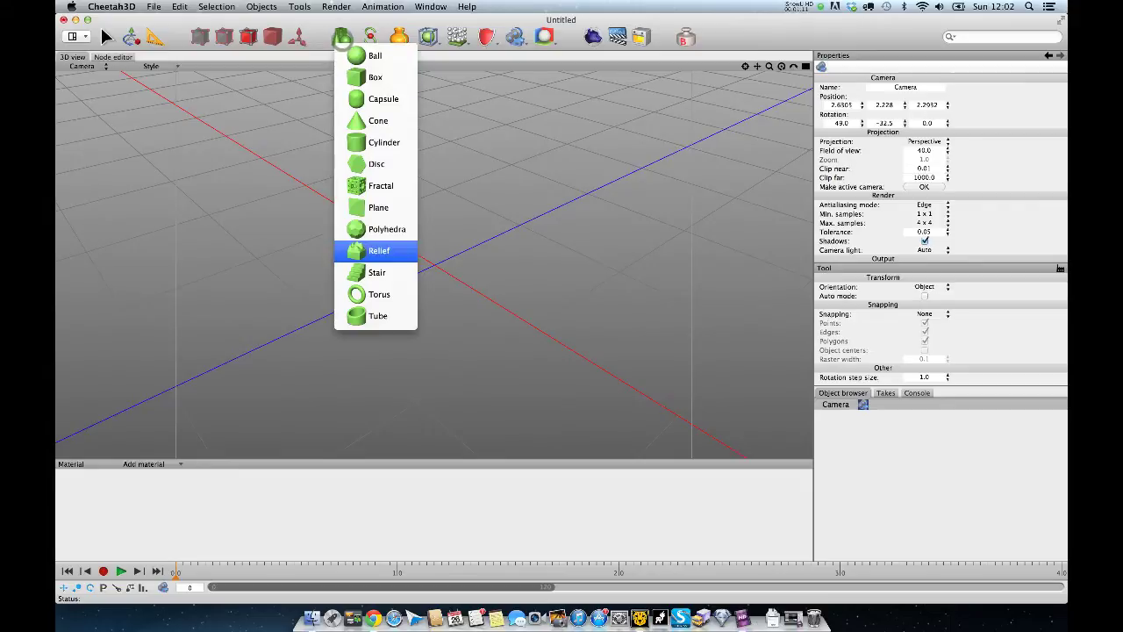
pyautogui.click(377, 315)
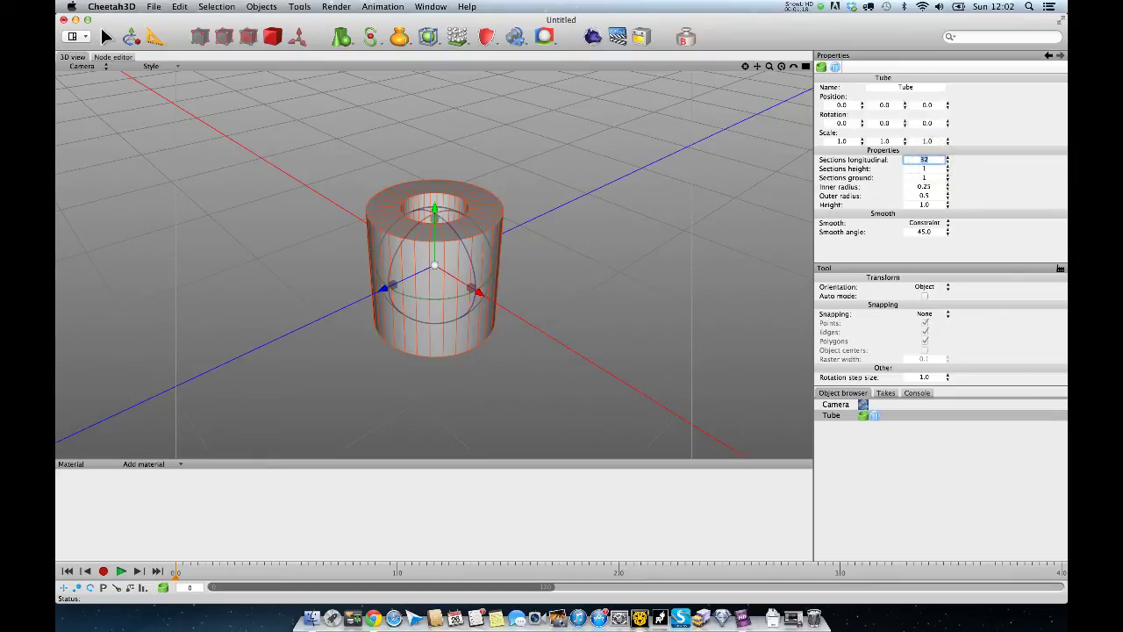
pyautogui.write('8')
pyautogui.press('Tab')
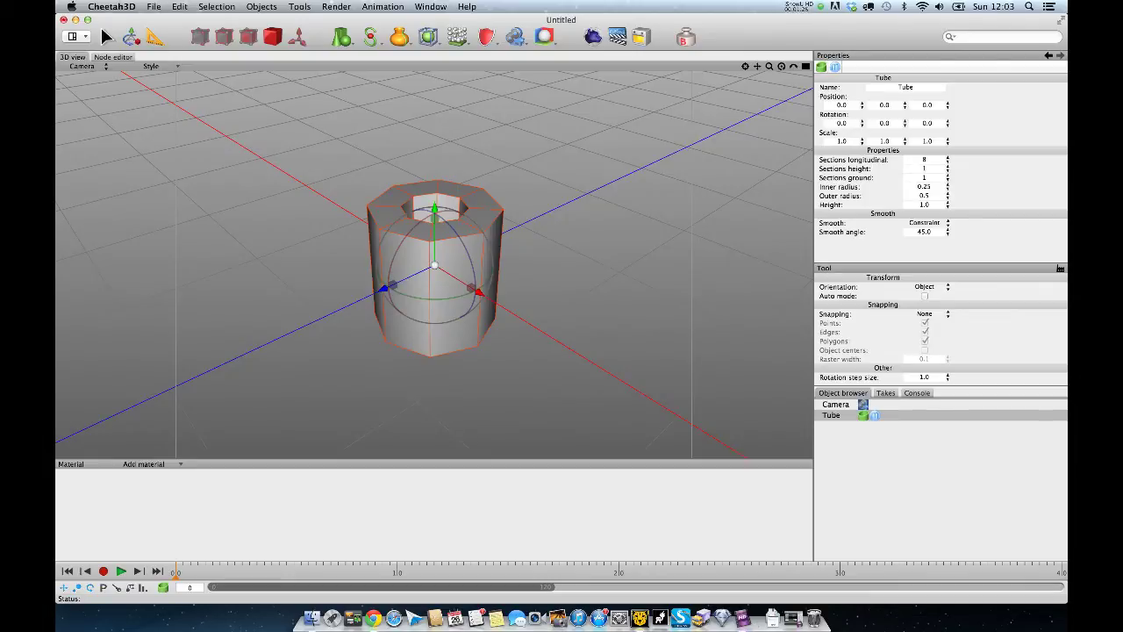
pyautogui.keyDown('alt'); pyautogui.moveTo(585, 296); pyautogui.dragTo(625, 344); pyautogui.keyUp('alt')
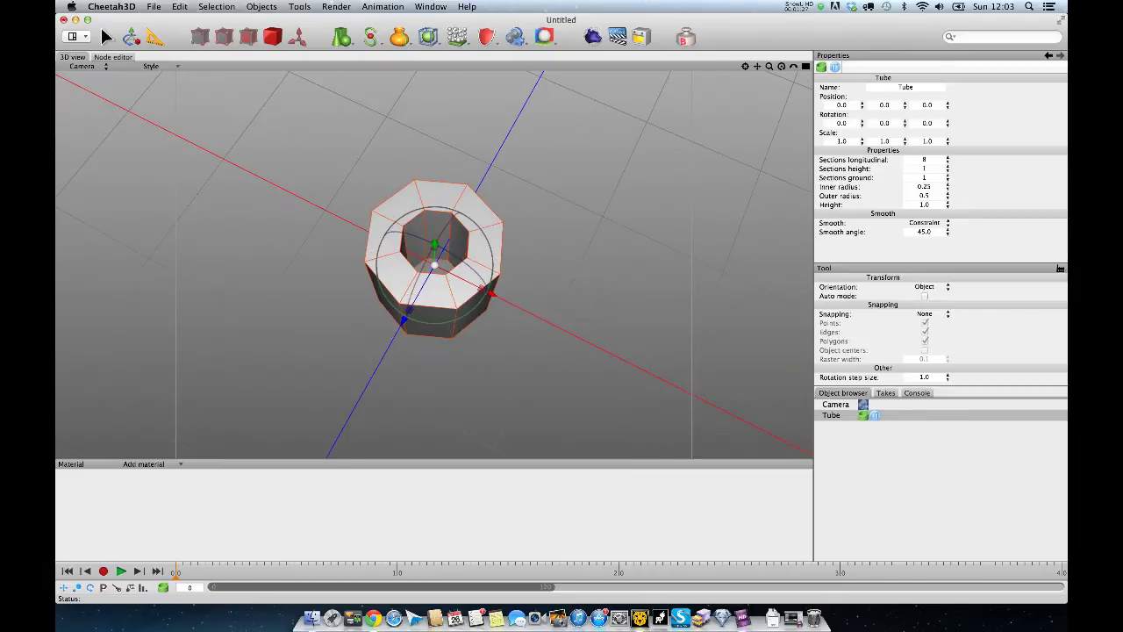
pyautogui.doubleClick(863, 416)
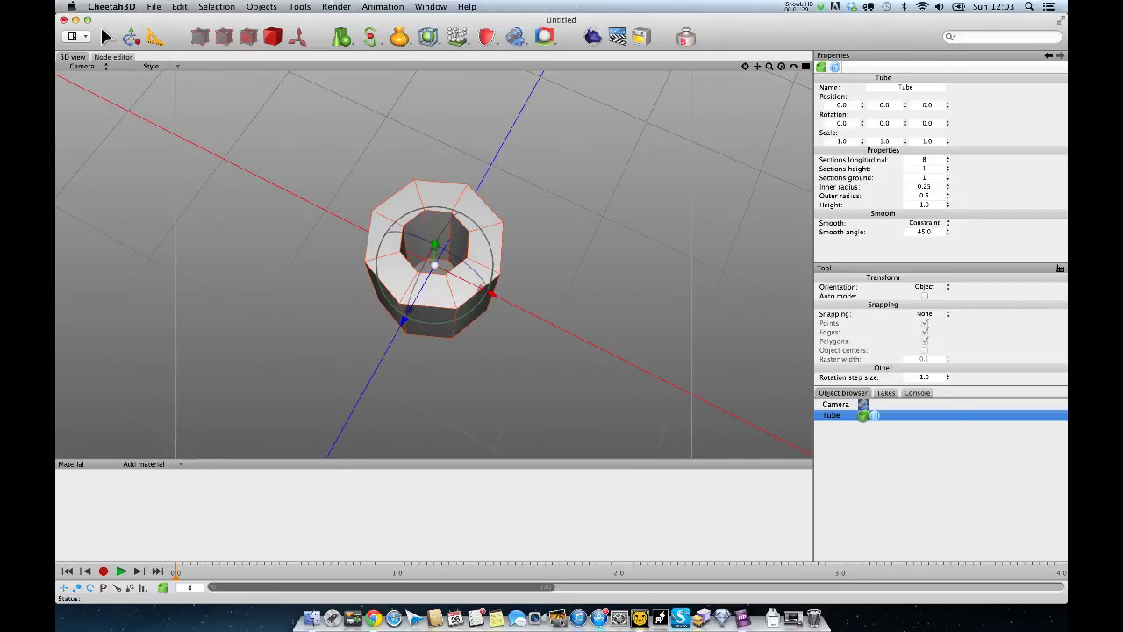
# Select two adjacent outer side polygons on the tube and flatten them into one plane along the X axis.
pyautogui.keyDown('alt'); pyautogui.moveTo(607, 267); pyautogui.dragTo(591, 222); pyautogui.keyUp('alt')
pyautogui.moveTo(606, 267); pyautogui.dragTo(606, 267, button='right')
pyautogui.click(429, 307)
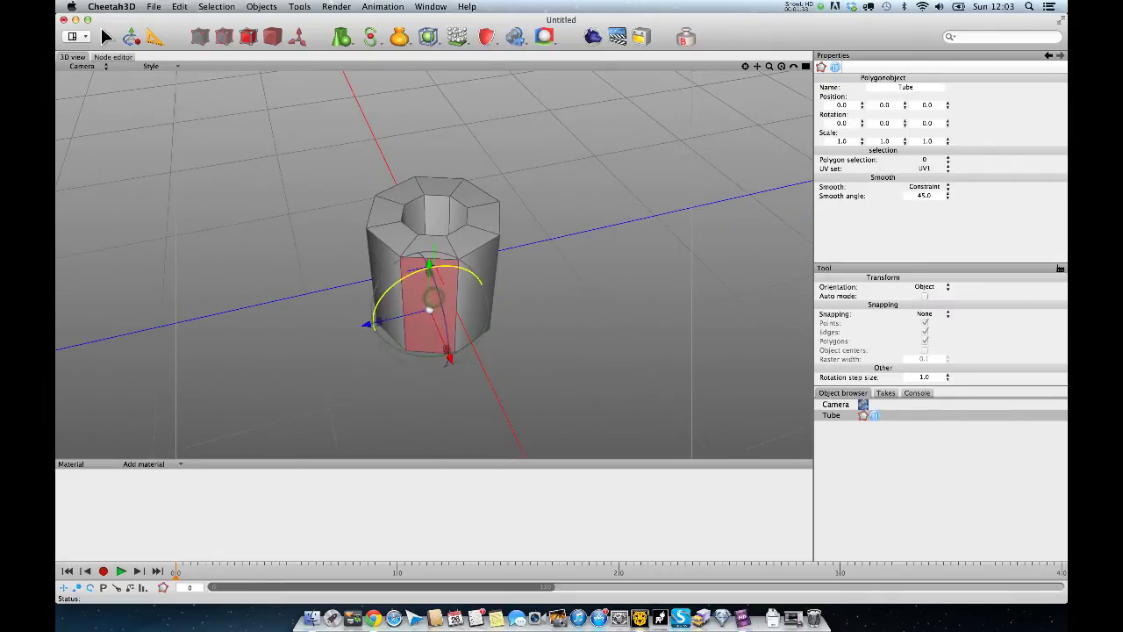
pyautogui.keyDown('shift'); pyautogui.click(477, 277); pyautogui.keyUp('shift')
pyautogui.keyDown('alt'); pyautogui.moveTo(554, 261); pyautogui.dragTo(614, 265); pyautogui.keyUp('alt')
pyautogui.moveTo(553, 261); pyautogui.dragTo(554, 258, button='right')
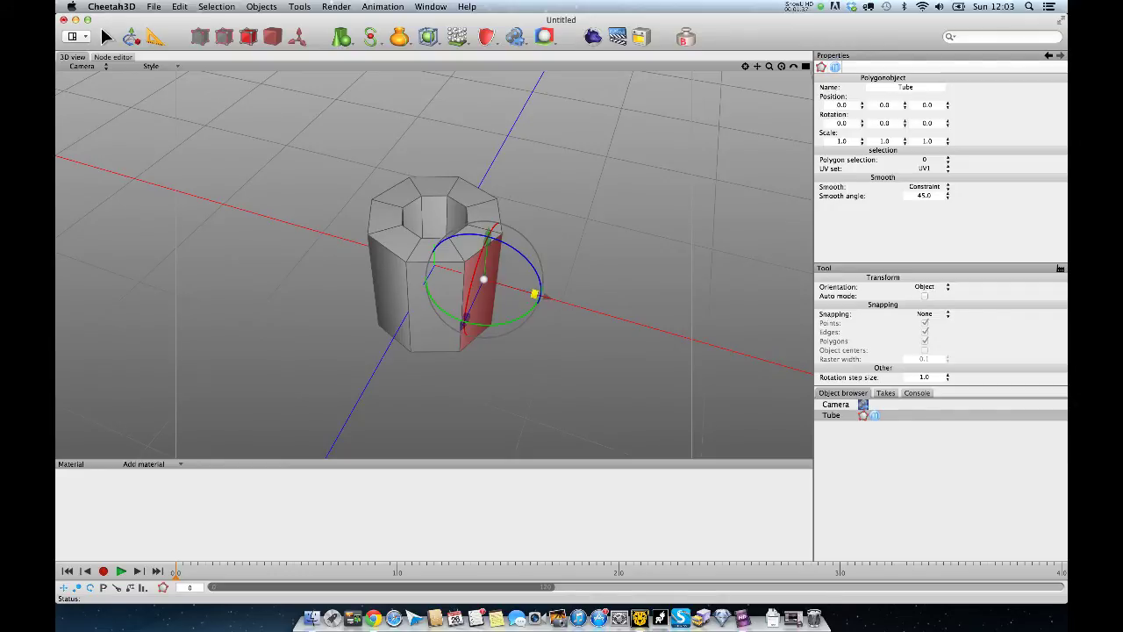
pyautogui.doubleClick(535, 295)
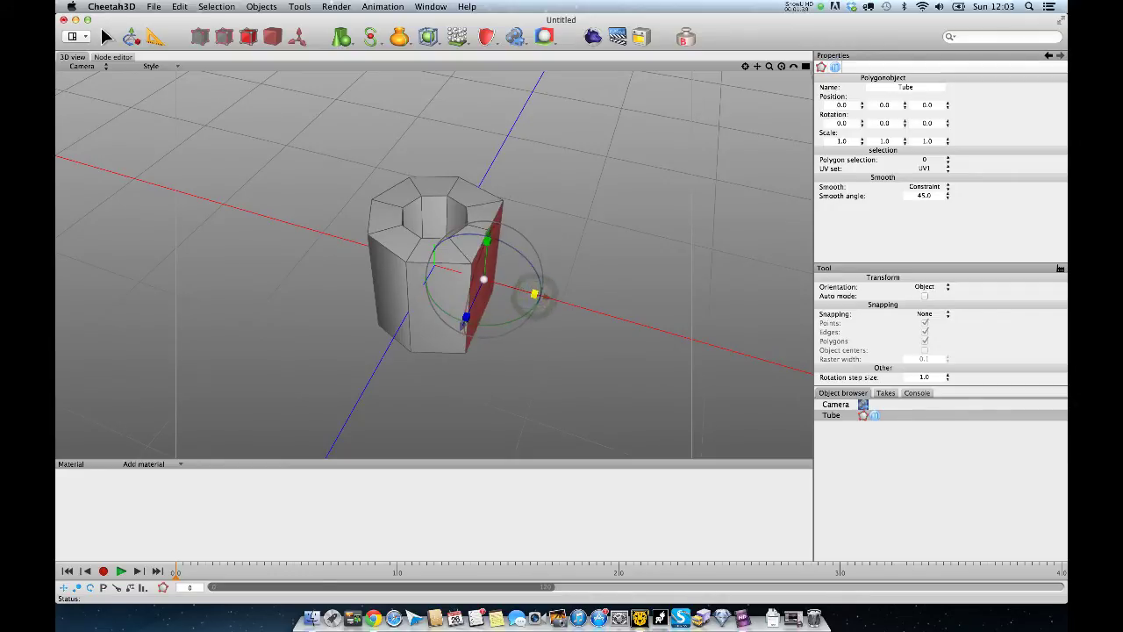
# Flatten the opposite pair of outer side polygons along X and a neighbouring pair along Z.
pyautogui.keyDown('alt'); pyautogui.moveTo(265, 195); pyautogui.dragTo(331, 193); pyautogui.keyUp('alt')
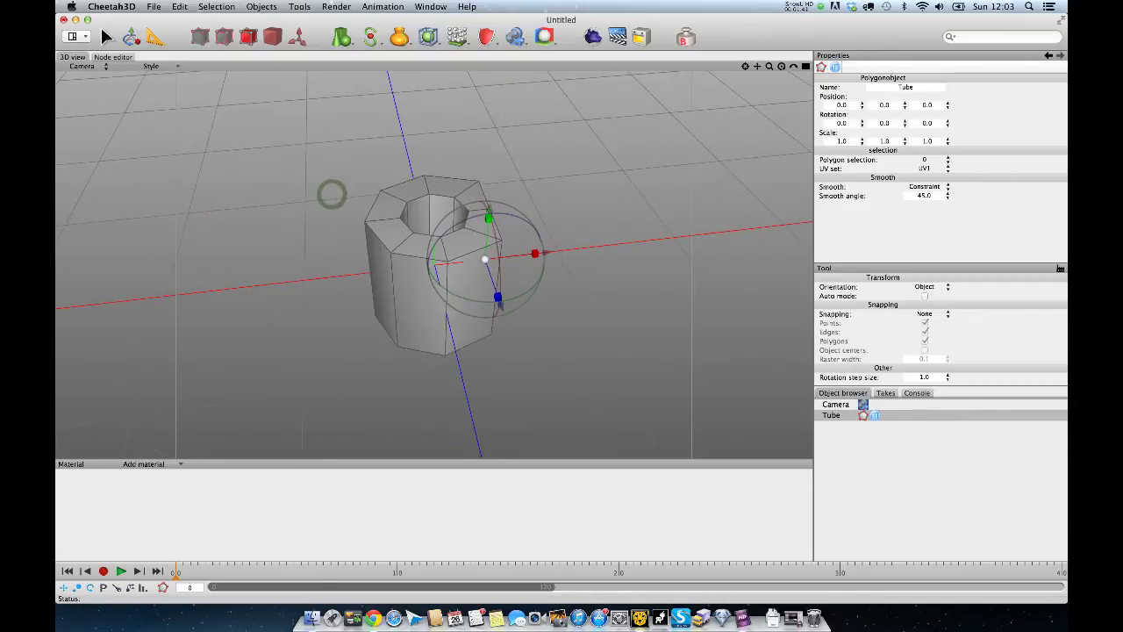
pyautogui.keyDown('alt'); pyautogui.moveTo(379, 267); pyautogui.dragTo(405, 267); pyautogui.keyUp('alt')
pyautogui.click(392, 279)
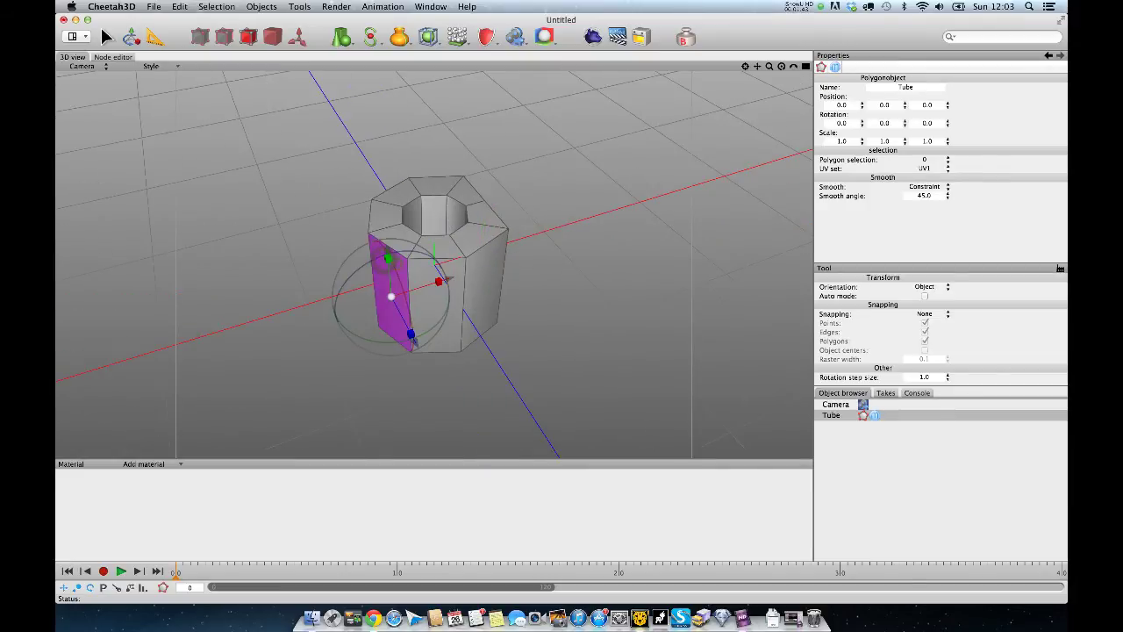
pyautogui.keyDown('alt'); pyautogui.moveTo(383, 219); pyautogui.dragTo(416, 218); pyautogui.keyUp('alt')
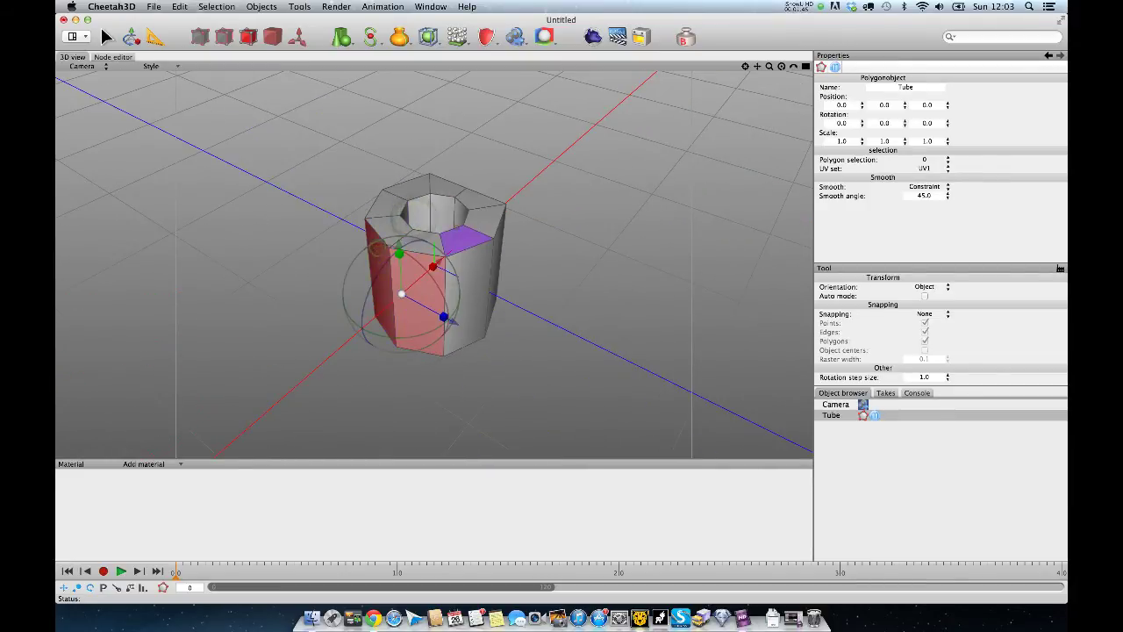
pyautogui.keyDown('alt'); pyautogui.moveTo(378, 249); pyautogui.dragTo(449, 229); pyautogui.keyUp('alt')
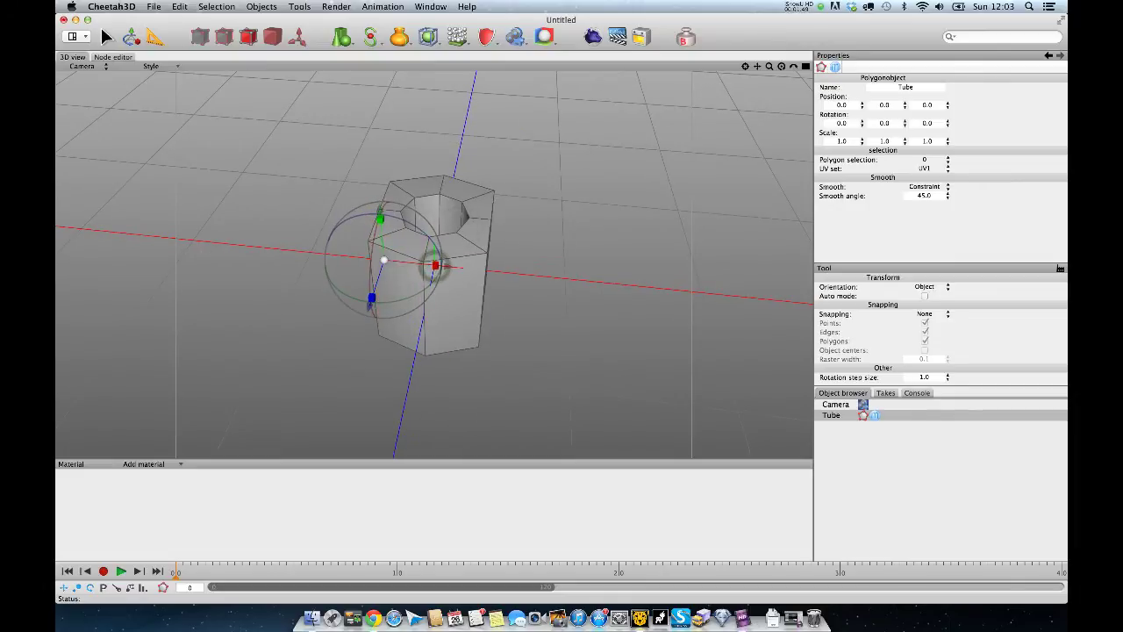
pyautogui.moveTo(434, 267); pyautogui.dragTo(500, 206, button='right')
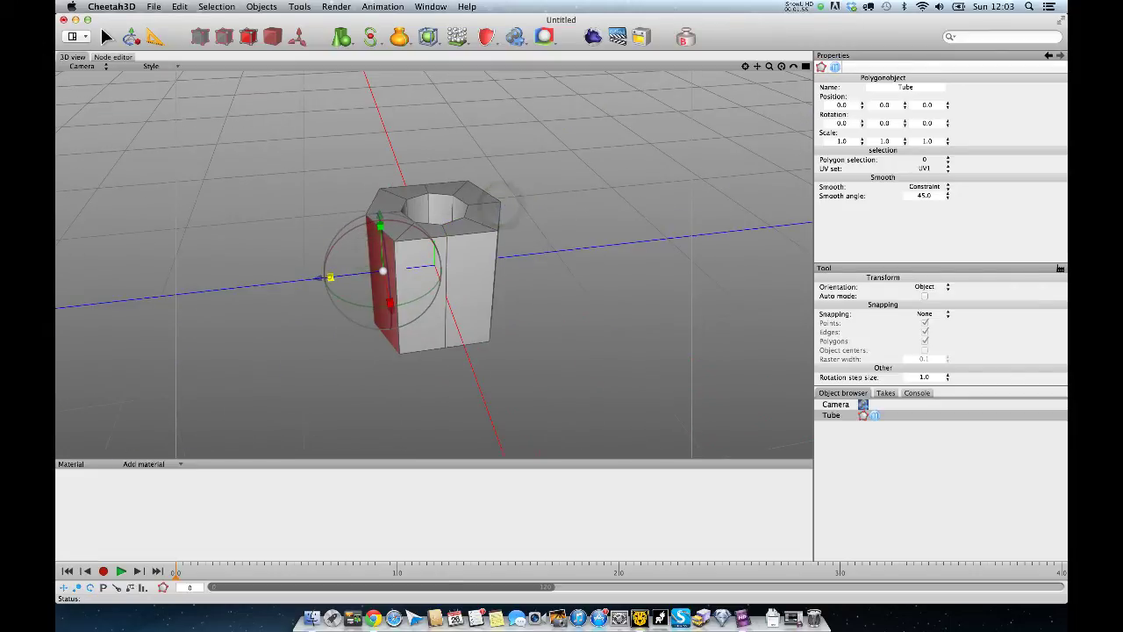
# Select the last remaining pair of outer side polygons and flatten it along the Z axis to square off the tube.
pyautogui.moveTo(502, 243); pyautogui.dragTo(601, 216, button='right')
pyautogui.click(466, 256)
pyautogui.keyDown('shift'); pyautogui.click(488, 250); pyautogui.keyUp('shift')
pyautogui.moveTo(483, 252); pyautogui.dragTo(569, 220, button='right')
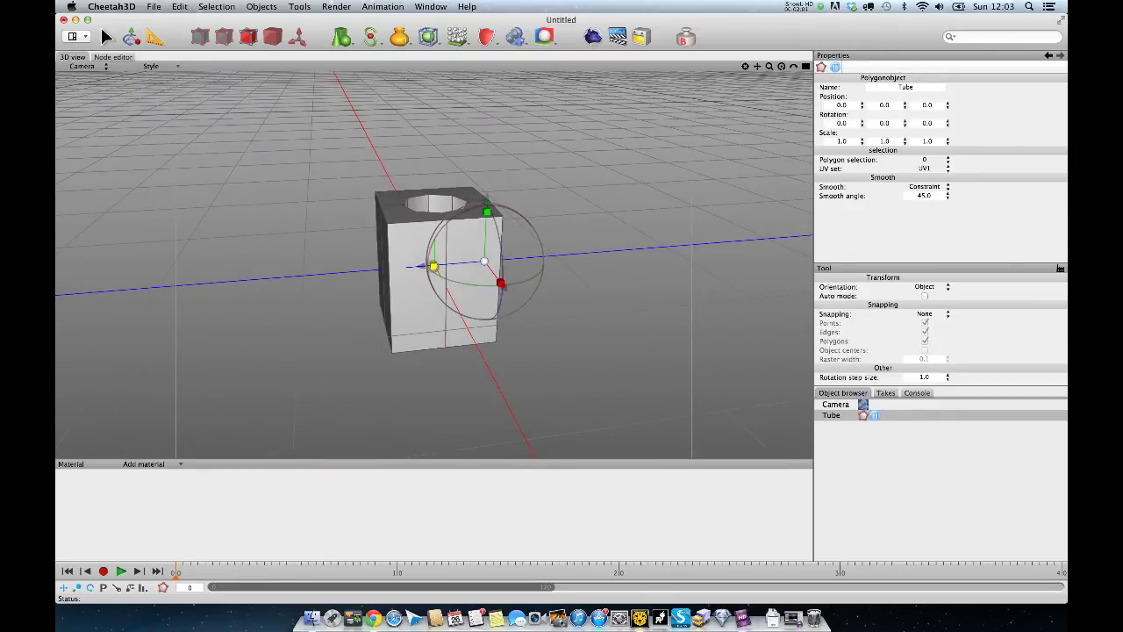
pyautogui.moveTo(434, 265); pyautogui.dragTo(662, 184, button='right')
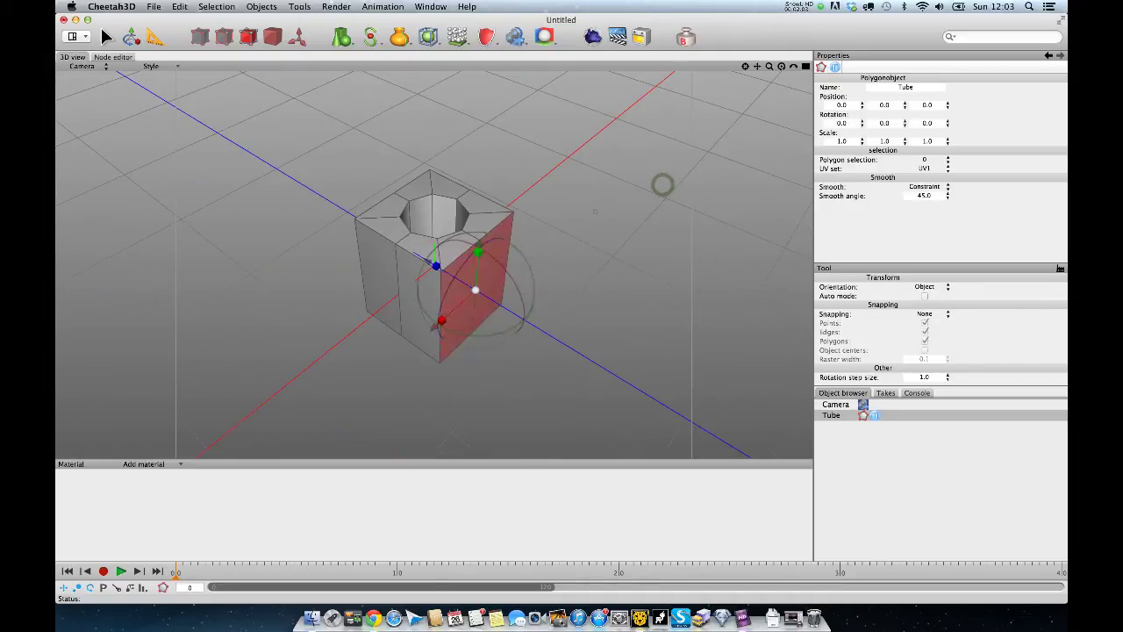
# Extrude the selected pair of side polygons outward along the Z axis to lengthen the block away from the hole.
pyautogui.click(596, 211)
pyautogui.moveTo(536, 259); pyautogui.dragTo(618, 215, button='right')
pyautogui.moveTo(485, 255); pyautogui.dragTo(491, 276, button='right')
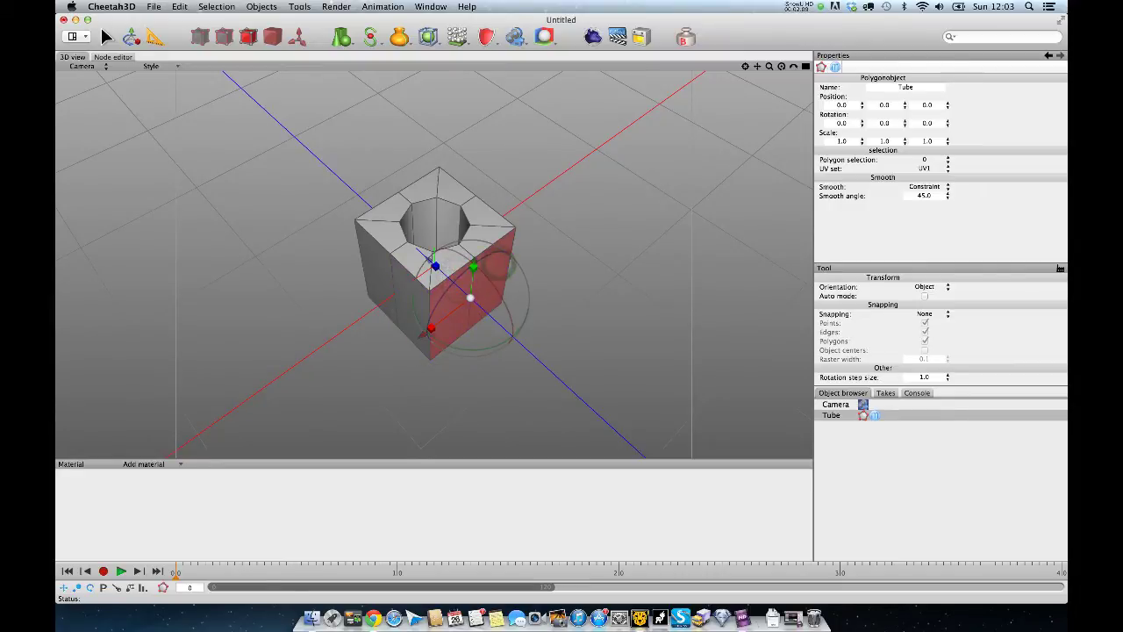
pyautogui.moveTo(428, 259); pyautogui.dragTo(542, 364)
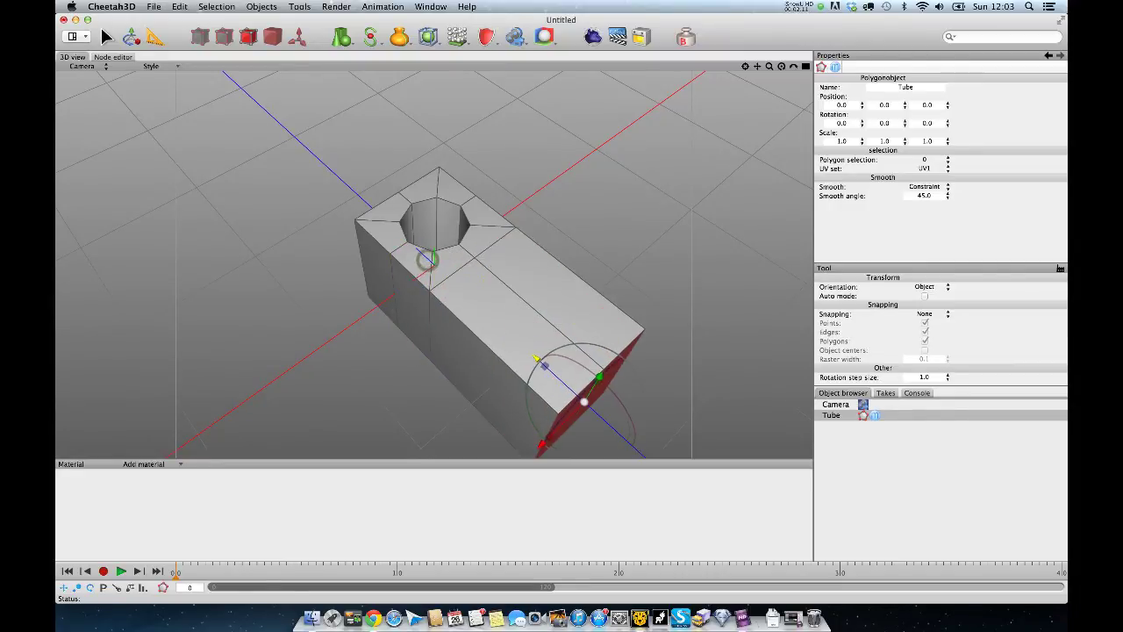
pyautogui.scroll(-5, 564, 294)
pyautogui.moveTo(564, 294)
pyautogui.mouseDown(button='right')
pyautogui.moveTo(586, 292)
pyautogui.moveTo(562, 296)
pyautogui.mouseUp(button='right')
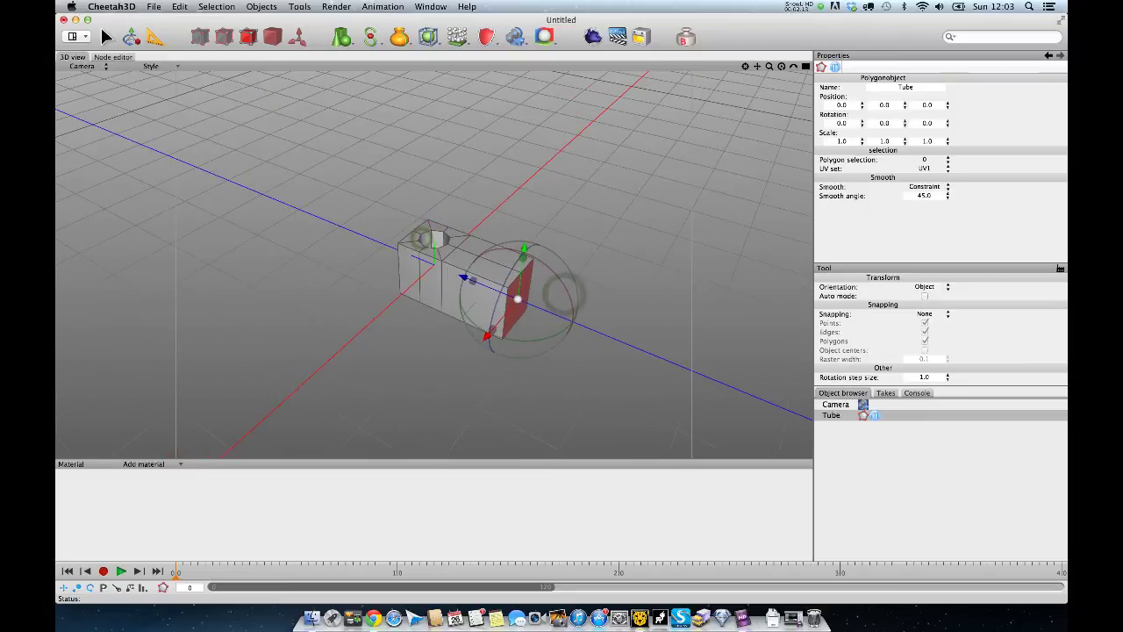
# Switch to object mode, scale the whole block down to about 0.32 in Y, and deselect it.
pyautogui.click(273, 37)
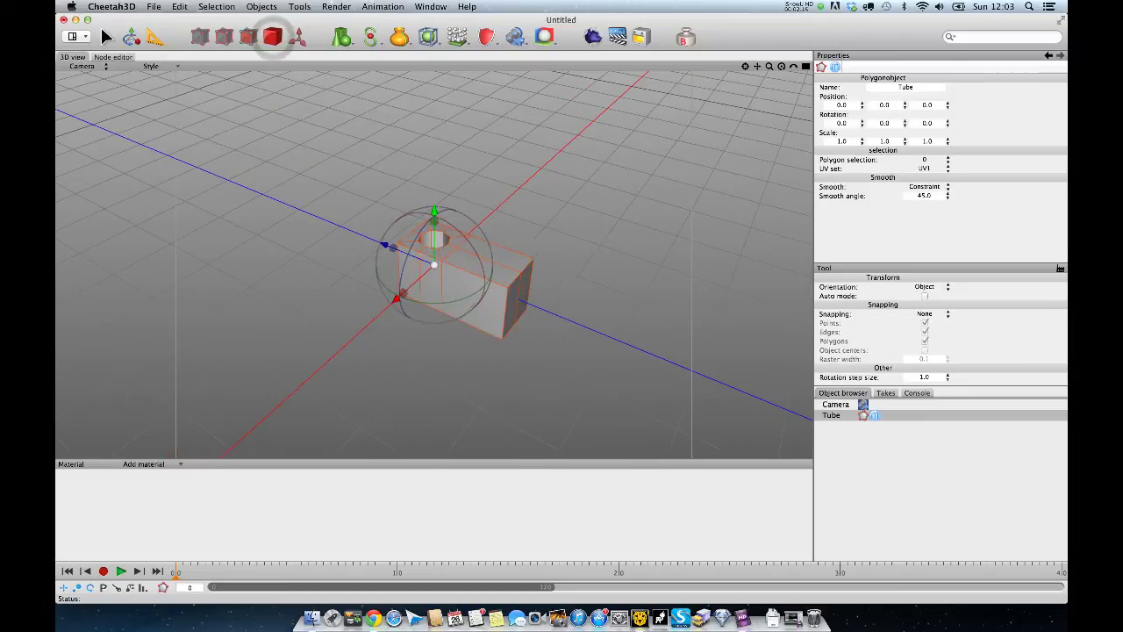
pyautogui.moveTo(434, 211); pyautogui.dragTo(628, 203)
pyautogui.scroll(5, 485, 227)
pyautogui.click(629, 216)
pyautogui.moveTo(597, 240)
pyautogui.keyDown('alt'); pyautogui.mouseDown()
pyautogui.moveTo(548, 294)
pyautogui.moveTo(596, 237)
pyautogui.mouseUp(); pyautogui.keyUp('alt')
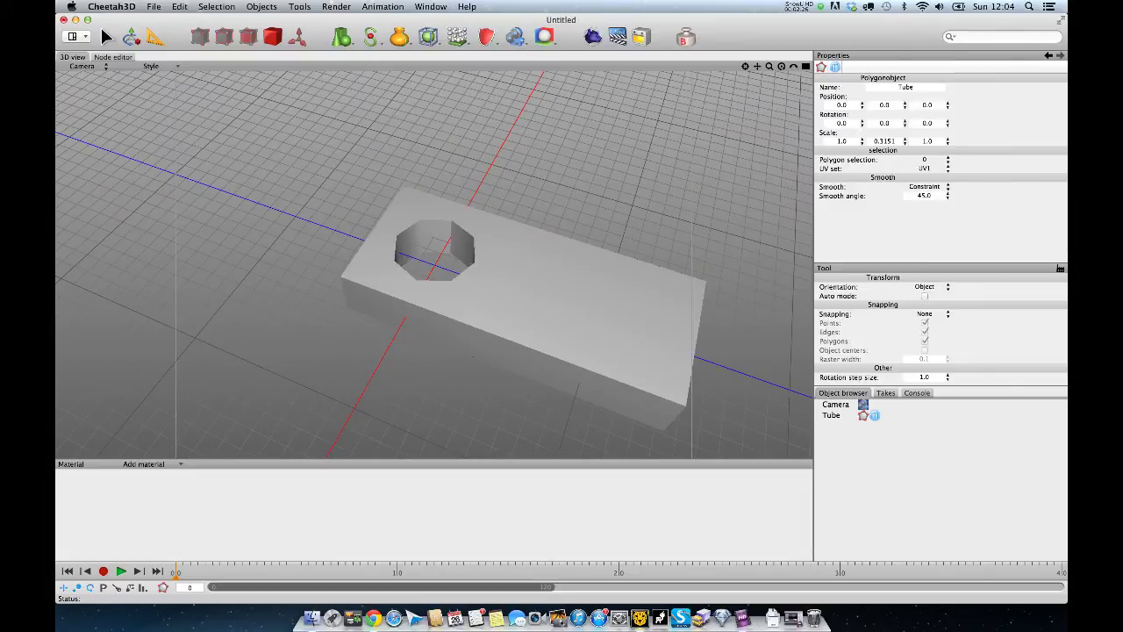
# Delete the finished block and add a new tube with 16 longitudinal sections.
pyautogui.click(518, 281)
pyautogui.press('BackSpace')
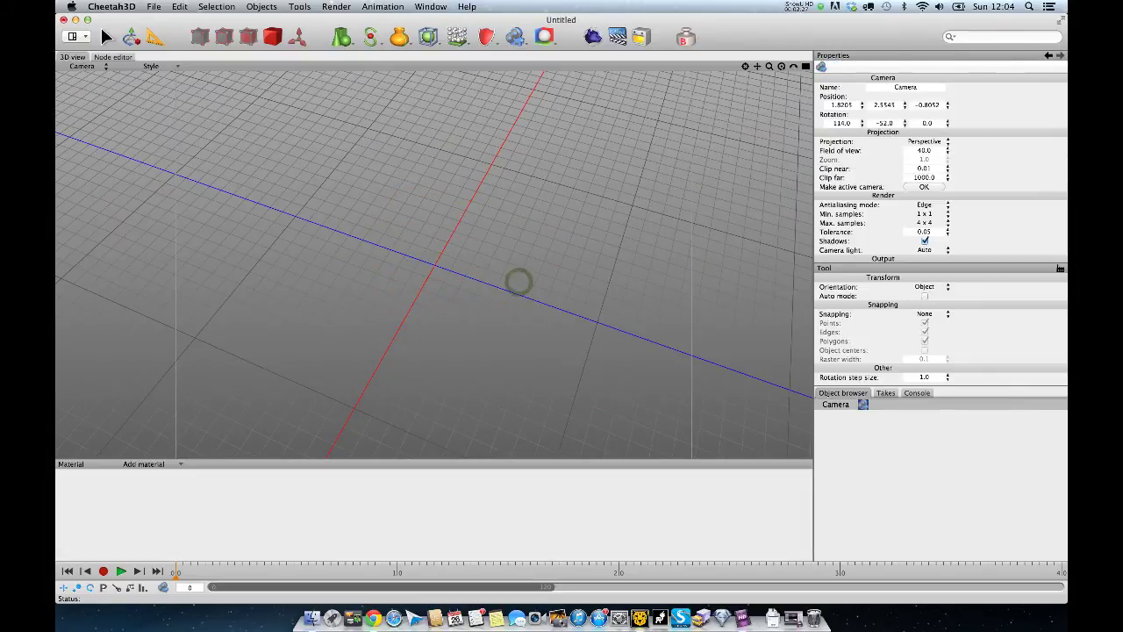
pyautogui.click(341, 37)
pyautogui.click(378, 316)
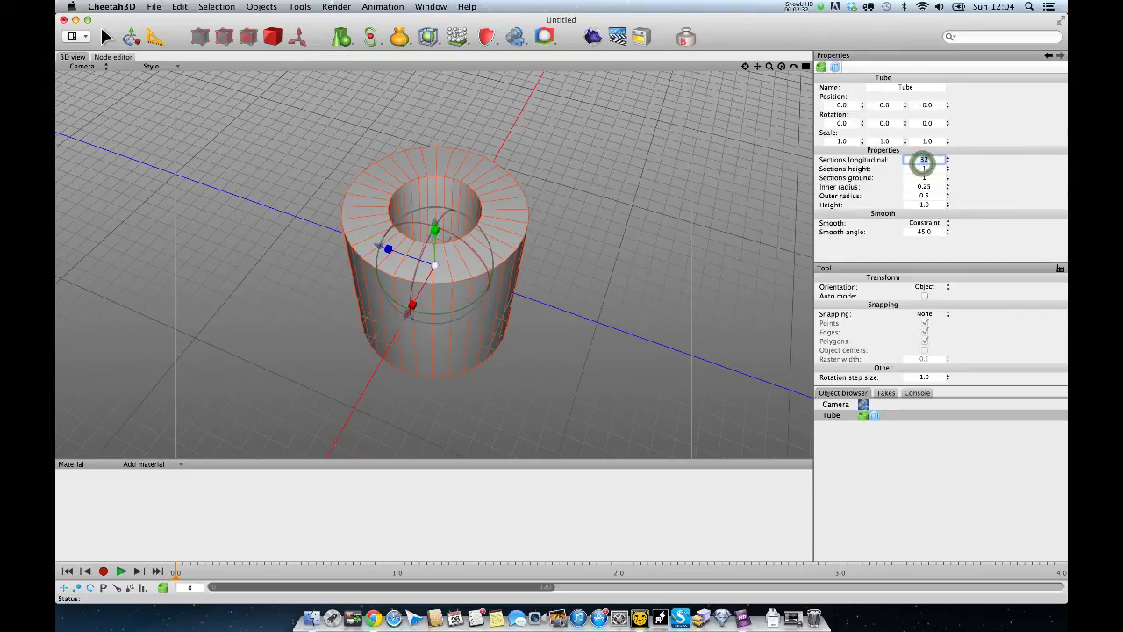
pyautogui.write('16')
pyautogui.press('Return')
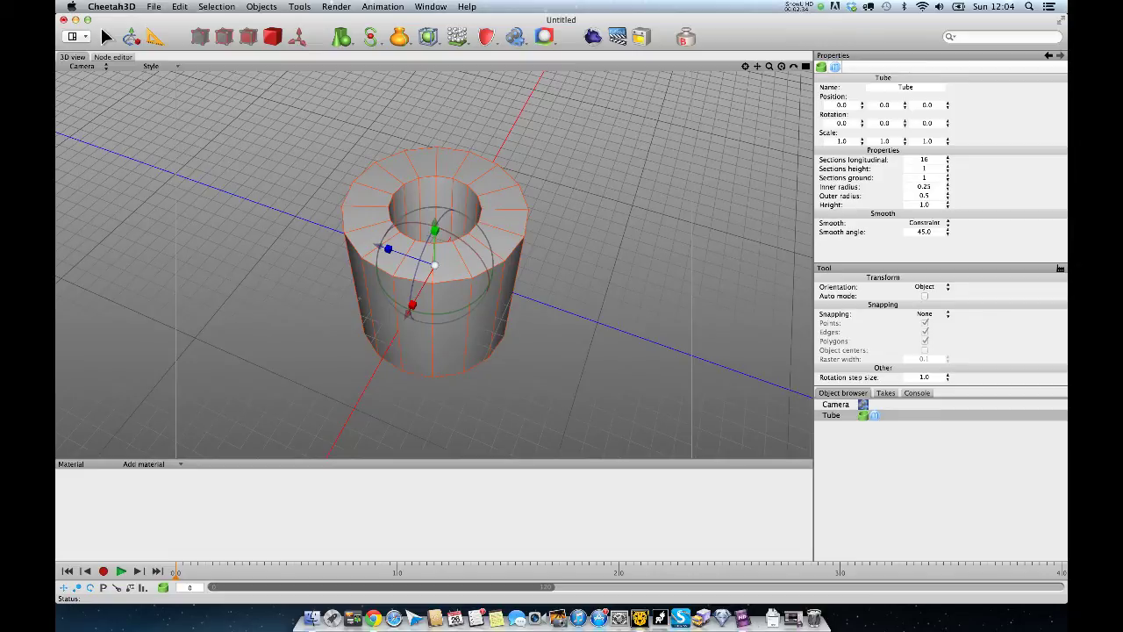
# Make the tube editable, select four neighbouring outer side polygons and flatten them along the Z axis.
pyautogui.doubleClick(864, 417)
pyautogui.keyDown('alt'); pyautogui.moveTo(586, 306); pyautogui.dragTo(491, 294); pyautogui.keyUp('alt')
pyautogui.click(456, 294)
pyautogui.keyDown('shift'); pyautogui.click(474, 267); pyautogui.keyUp('shift')
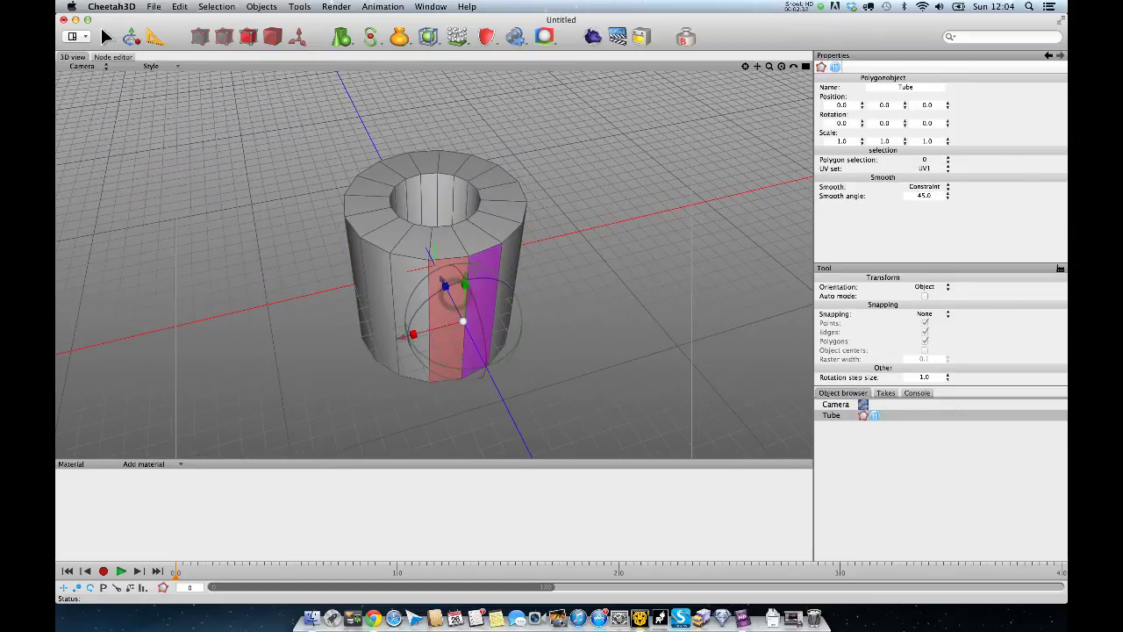
pyautogui.keyDown('shift'); pyautogui.click(507, 294); pyautogui.keyUp('shift')
pyautogui.keyDown('shift'); pyautogui.click(410, 303); pyautogui.keyUp('shift')
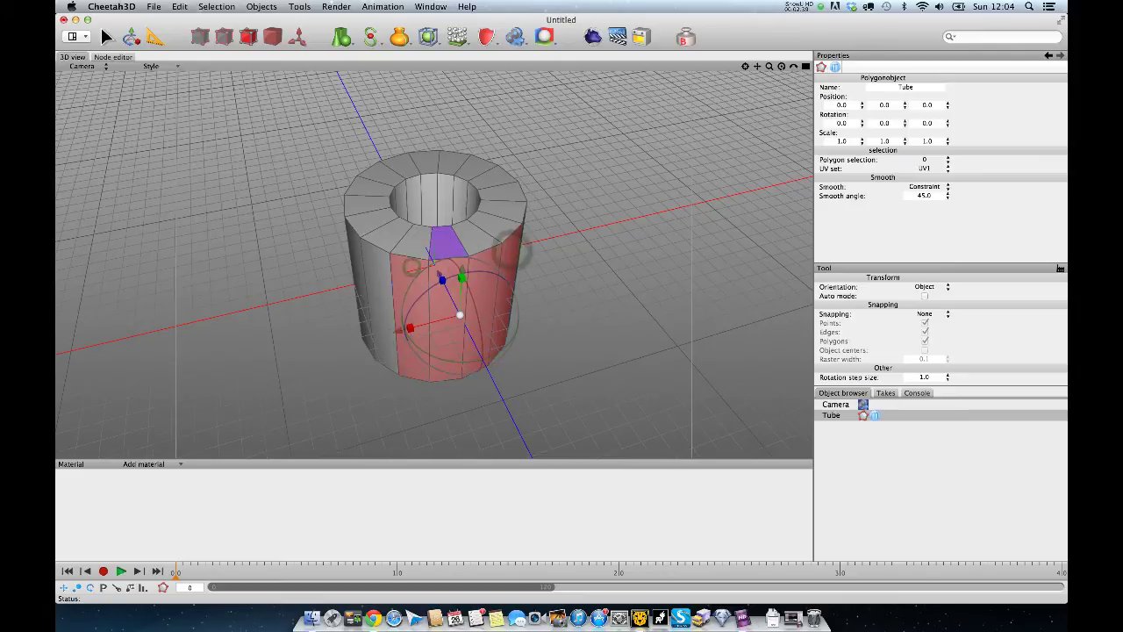
pyautogui.keyDown('alt'); pyautogui.moveTo(444, 244); pyautogui.dragTo(536, 253); pyautogui.keyUp('alt')
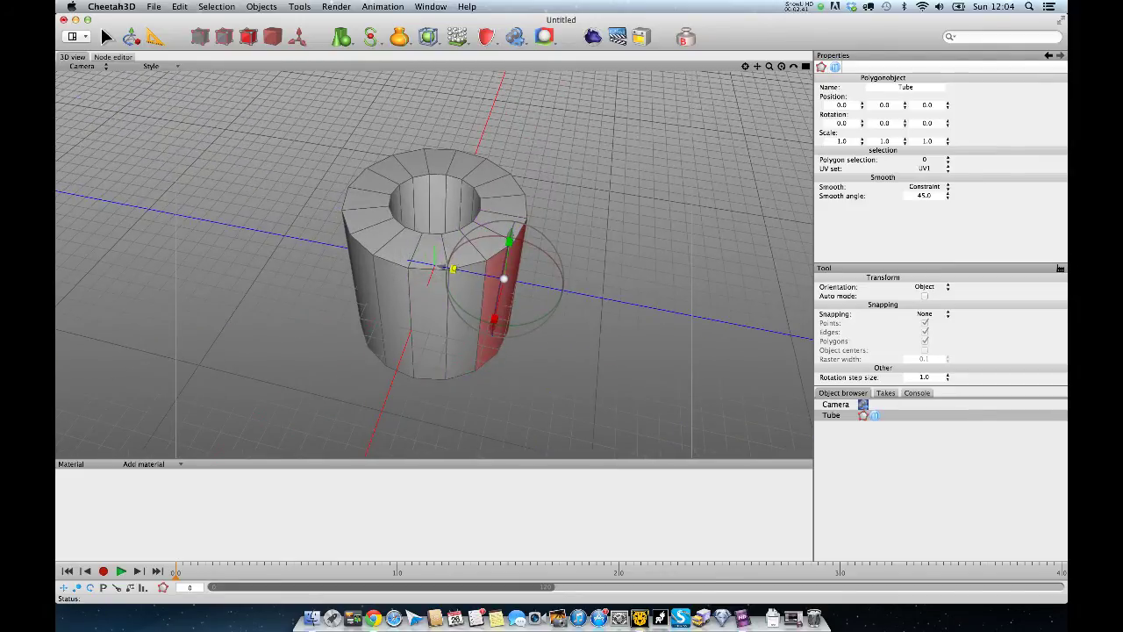
pyautogui.moveTo(453, 269); pyautogui.dragTo(456, 268)
# Select the four outer side polygons on the opposite side of the tube and flatten them along the Z axis.
pyautogui.moveTo(461, 268)
pyautogui.mouseDown(button='right')
pyautogui.moveTo(597, 208)
pyautogui.moveTo(475, 267)
pyautogui.mouseUp(button='right')
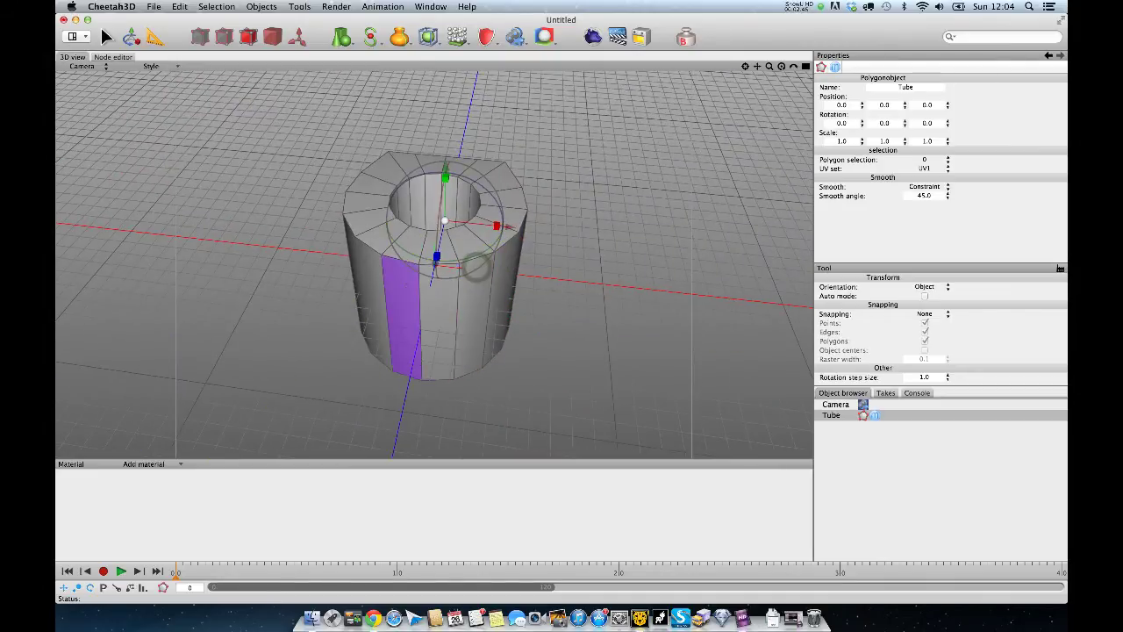
pyautogui.click(405, 285)
pyautogui.keyDown('shift'); pyautogui.click(439, 281); pyautogui.keyUp('shift')
pyautogui.keyDown('shift'); pyautogui.click(475, 279); pyautogui.keyUp('shift')
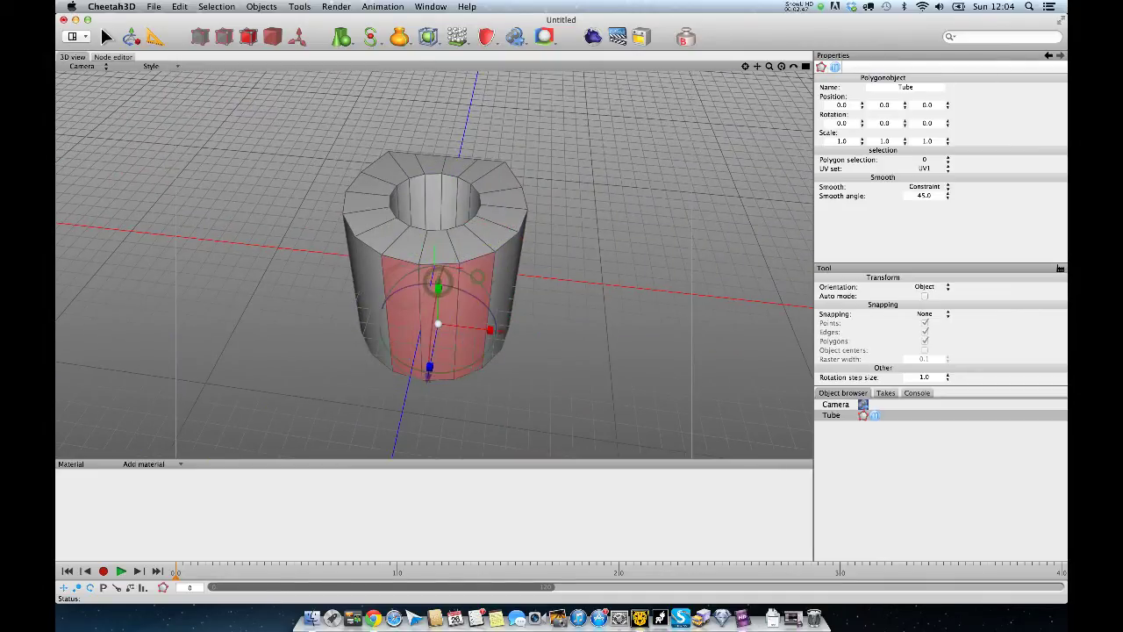
pyautogui.keyDown('shift'); pyautogui.click(373, 271); pyautogui.keyUp('shift')
pyautogui.moveTo(470, 230); pyautogui.dragTo(329, 228, button='right')
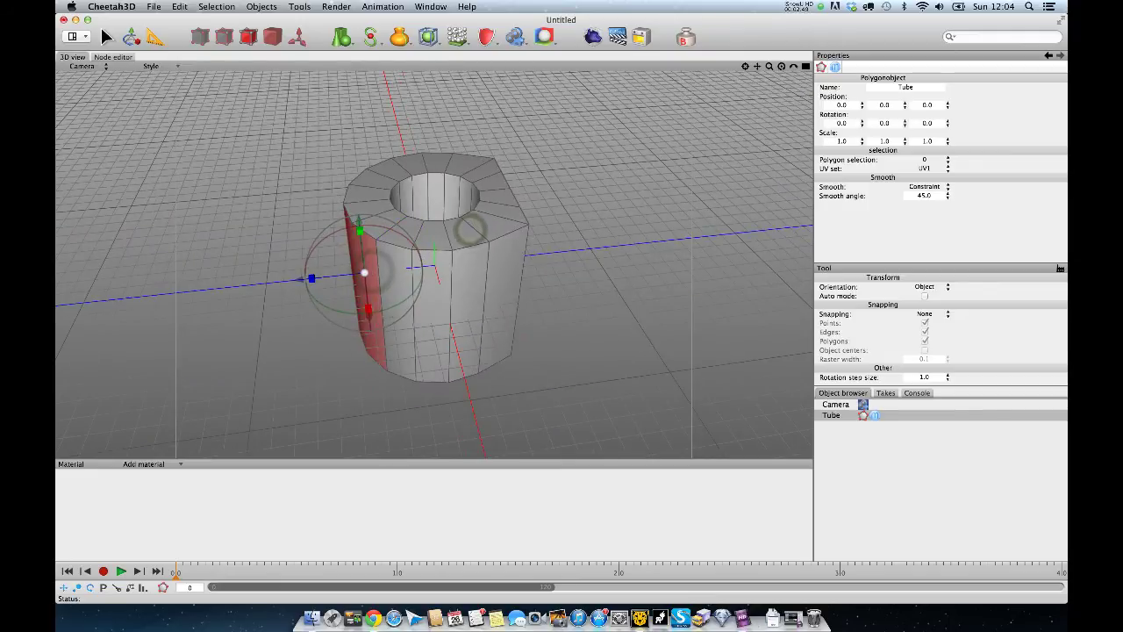
pyautogui.moveTo(311, 278); pyautogui.dragTo(365, 273)
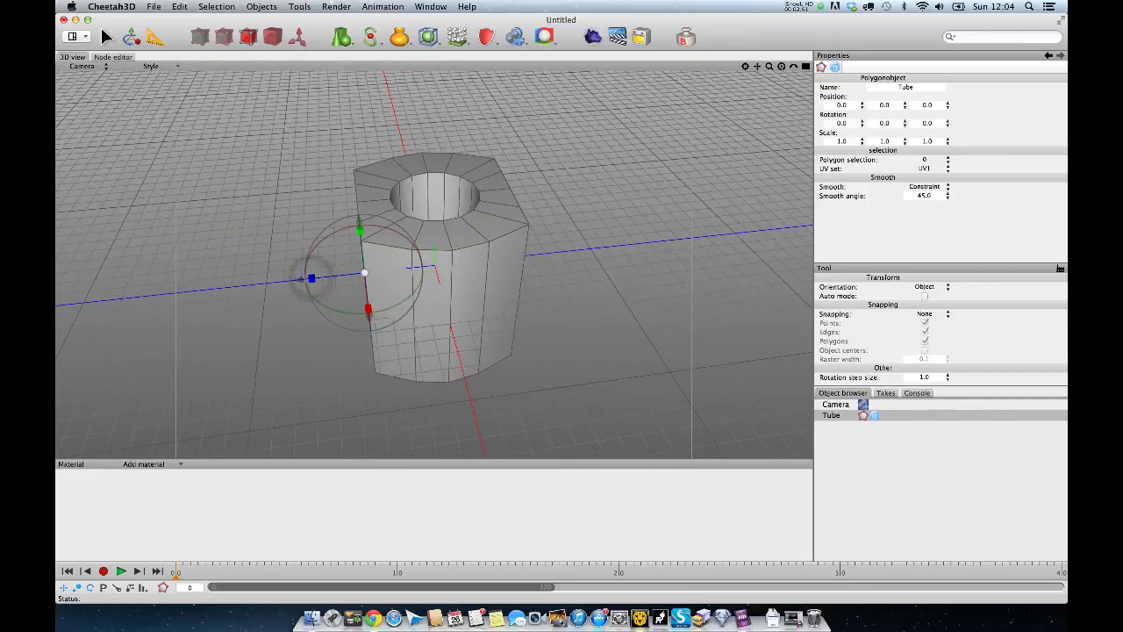
# Select the four outer polygons of one remaining curved side and flatten them along the X axis.
pyautogui.moveTo(470, 230); pyautogui.dragTo(545, 229, button='right')
pyautogui.click(443, 275)
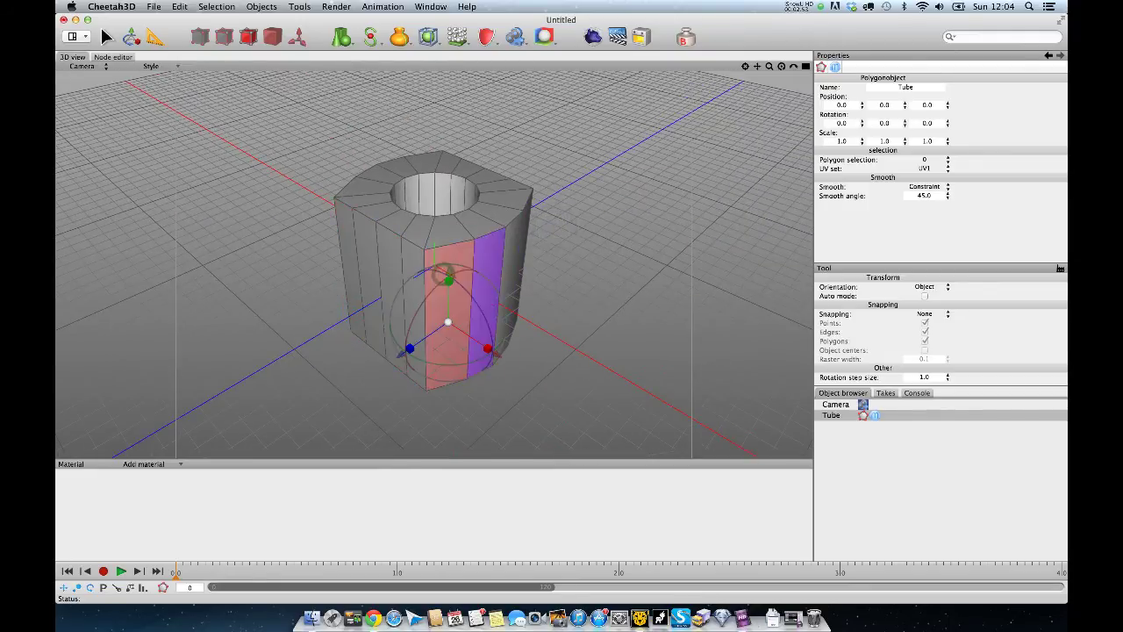
pyautogui.moveTo(442, 276); pyautogui.dragTo(552, 203, button='right')
pyautogui.keyDown('shift'); pyautogui.click(546, 307); pyautogui.keyUp('shift')
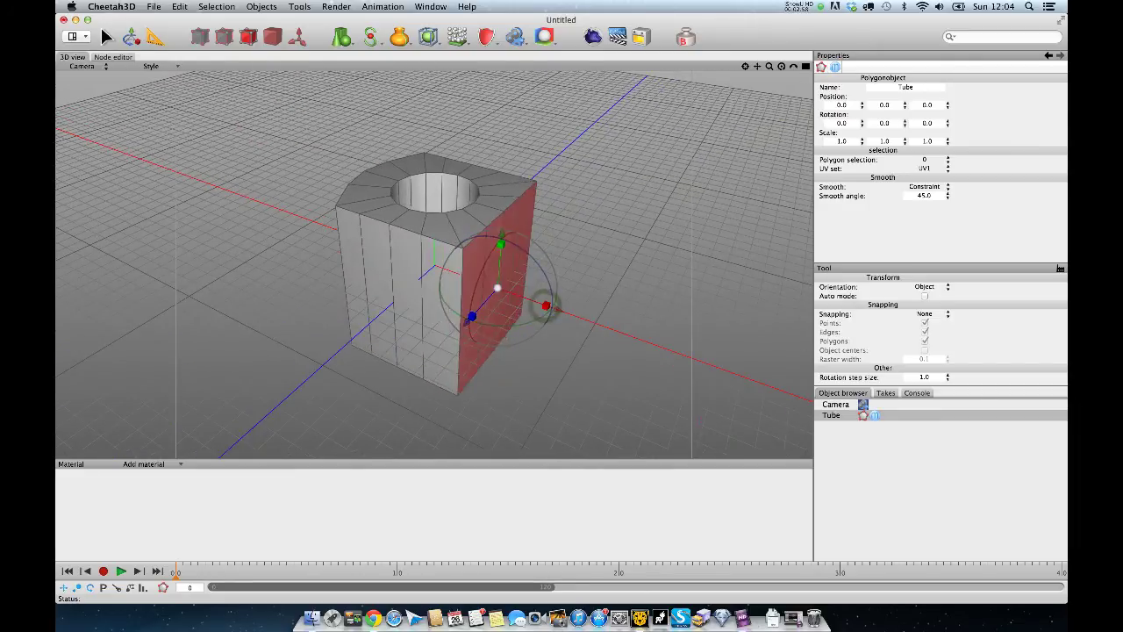
# Select the last four curved outer side polygons and flatten them along the X axis to square off the tube.
pyautogui.moveTo(351, 219); pyautogui.dragTo(455, 211, button='right')
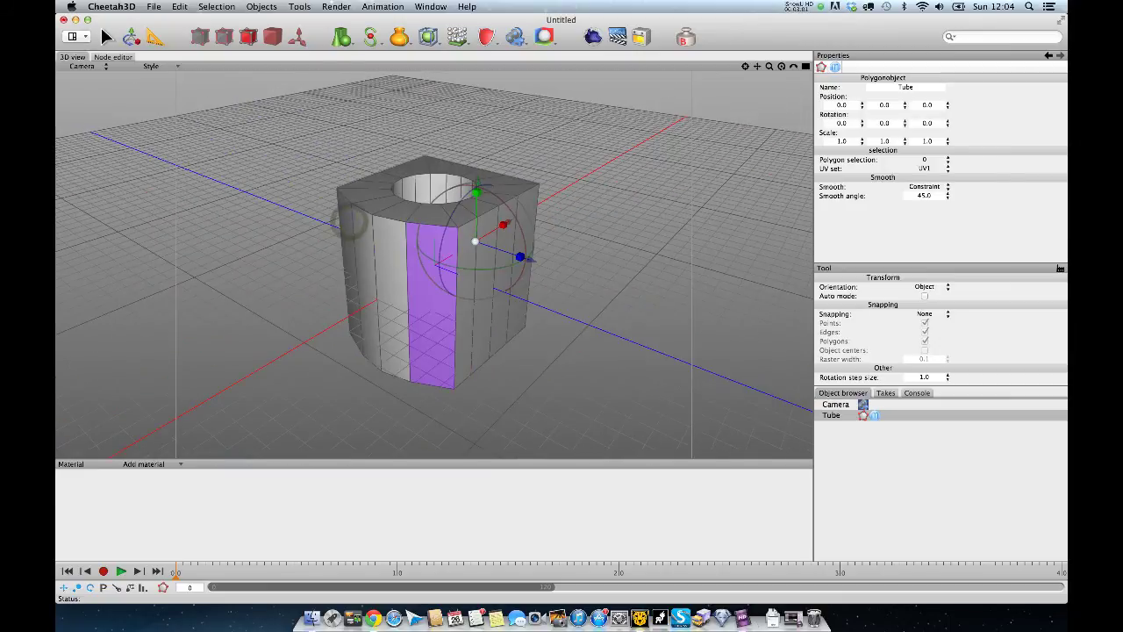
pyautogui.click(413, 260)
pyautogui.keyDown('shift'); pyautogui.click(378, 250); pyautogui.keyUp('shift')
pyautogui.keyDown('shift'); pyautogui.click(363, 245); pyautogui.keyUp('shift')
pyautogui.keyDown('shift'); pyautogui.click(350, 232); pyautogui.keyUp('shift')
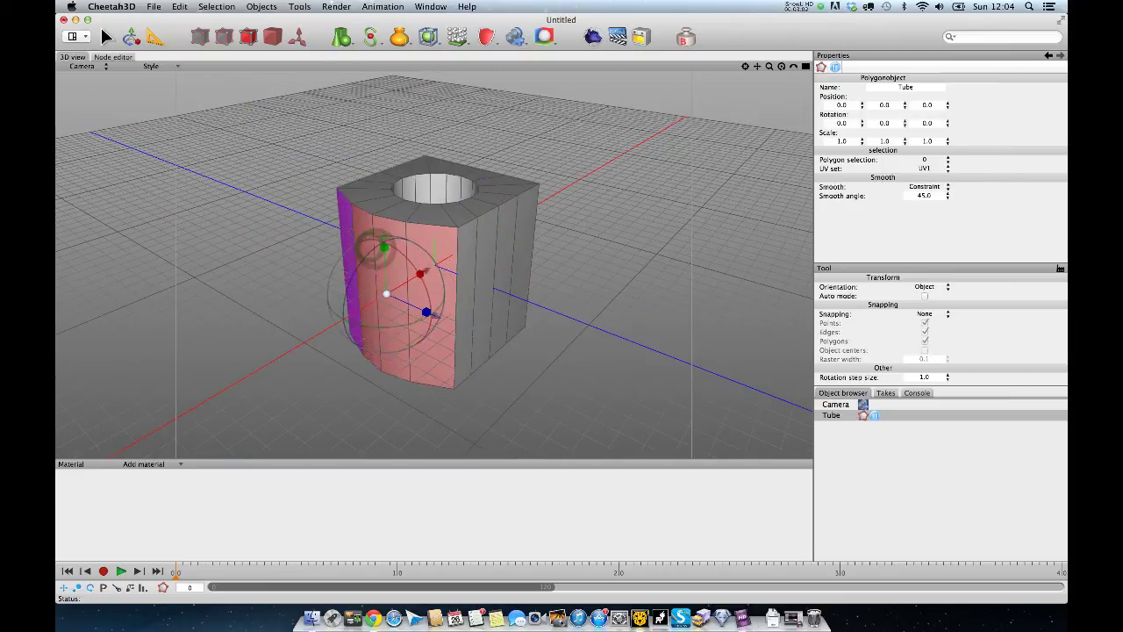
pyautogui.keyDown('shift'); pyautogui.click(420, 274); pyautogui.keyUp('shift')
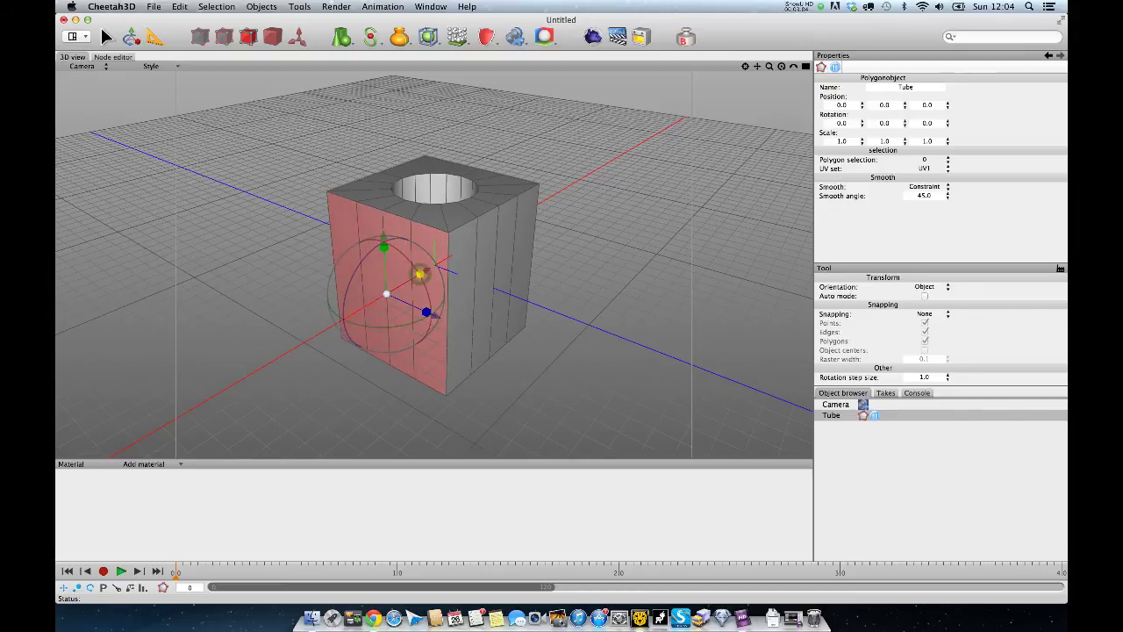
pyautogui.moveTo(460, 261); pyautogui.dragTo(443, 260, button='right')
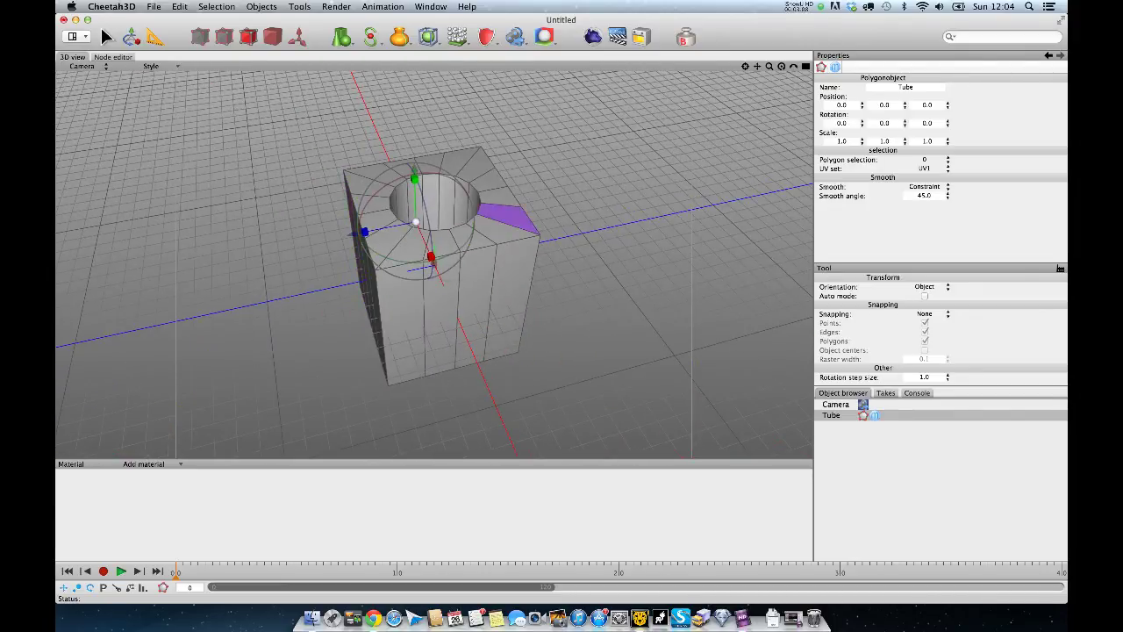
pyautogui.moveTo(535, 203); pyautogui.dragTo(546, 197, button='right')
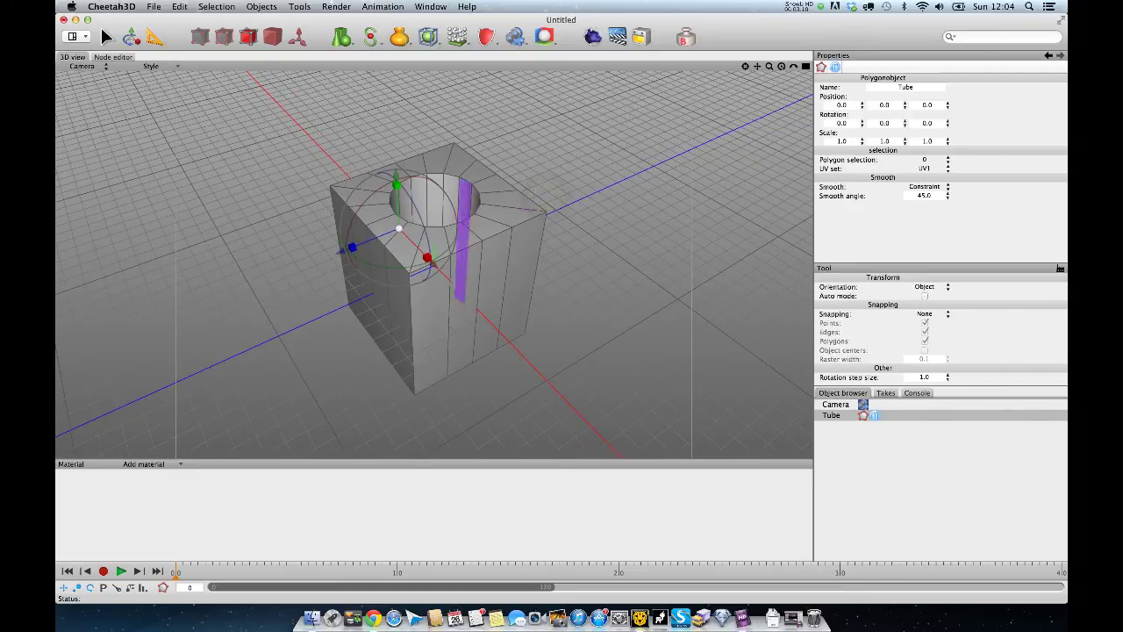
pyautogui.moveTo(496, 281); pyautogui.dragTo(519, 252, button='right')
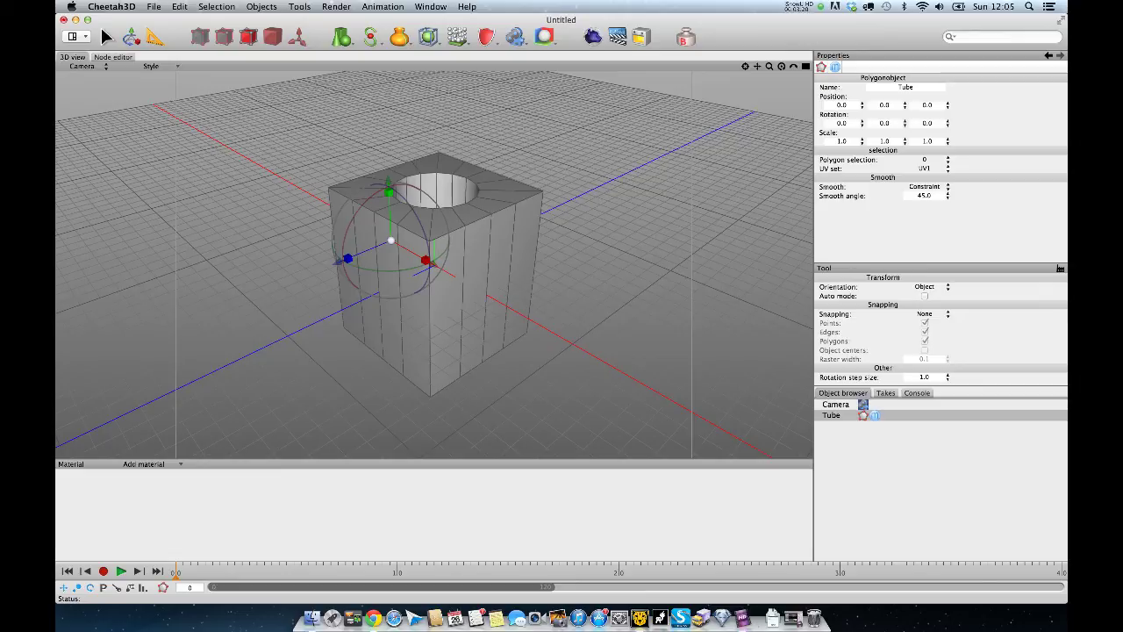
pyautogui.click(797, 7)
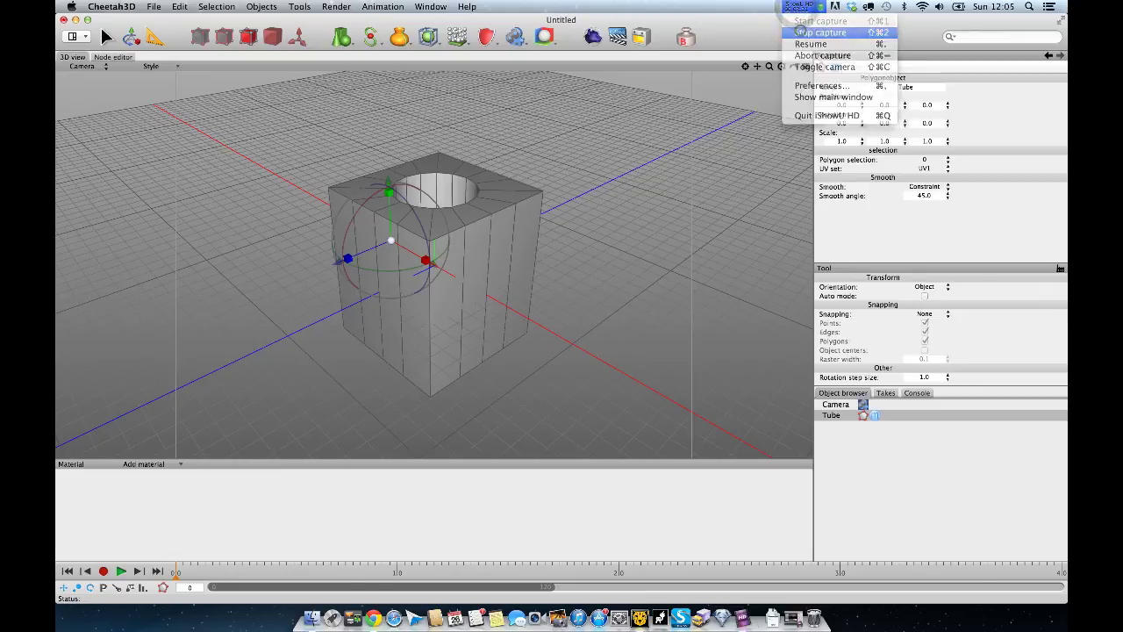